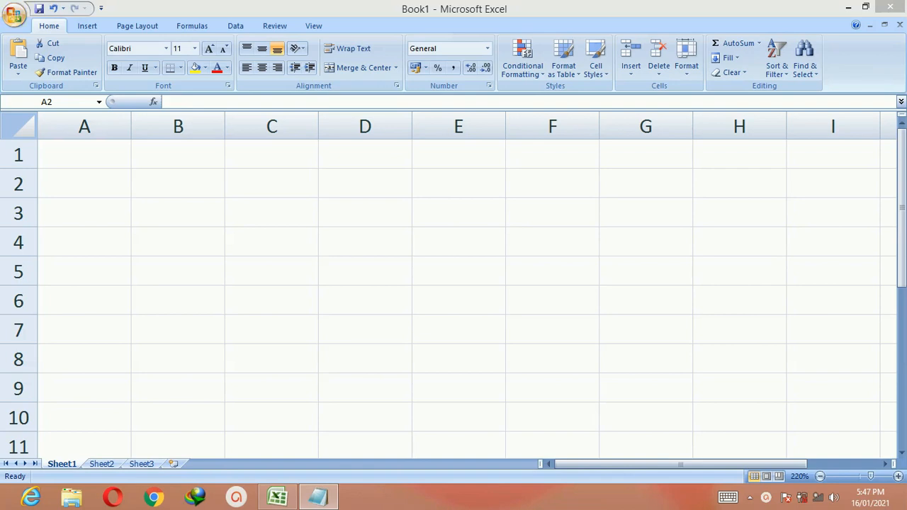
Review the list of Excel formulas in the shortkey Notepad file, and return to the Excel workbook
click(321, 498)
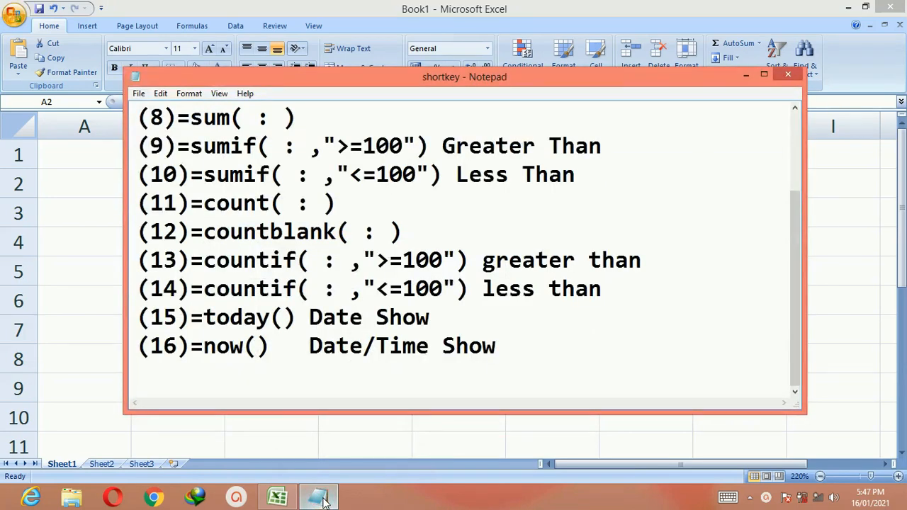
key(Page_Up)
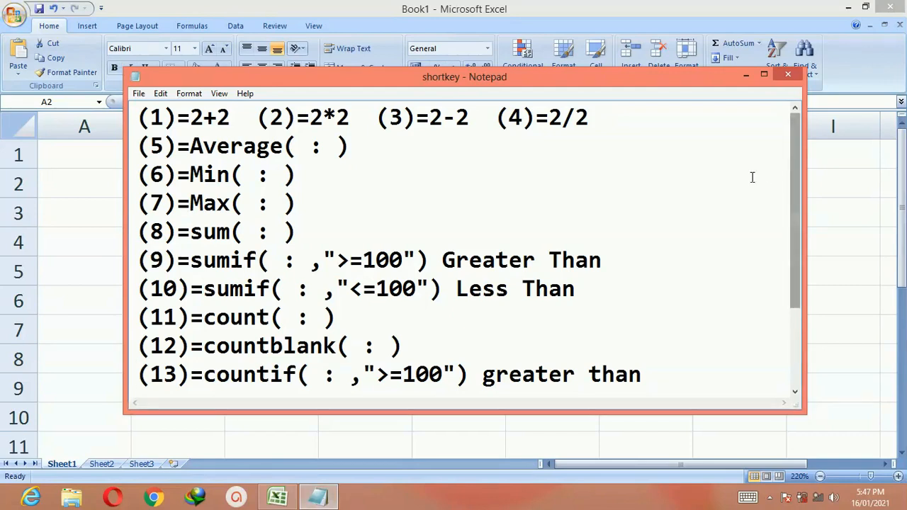
click(745, 74)
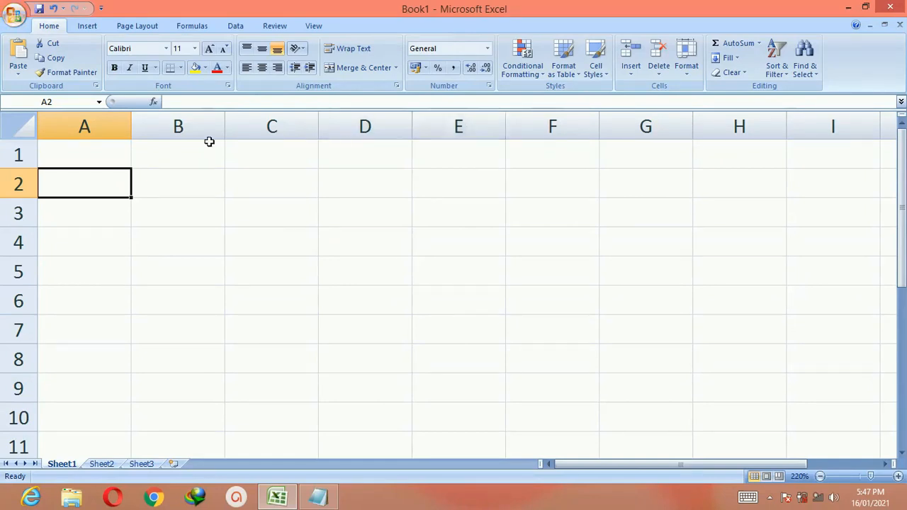
Fill cells A1 to A5 of Sheet1 with the numbers 100, 500, 200, 110 and 1000
click(81, 161)
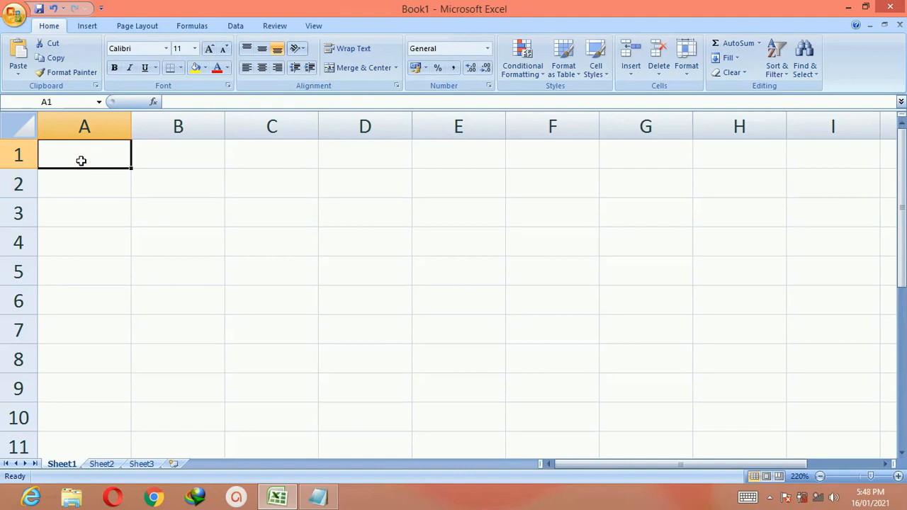
text(100)
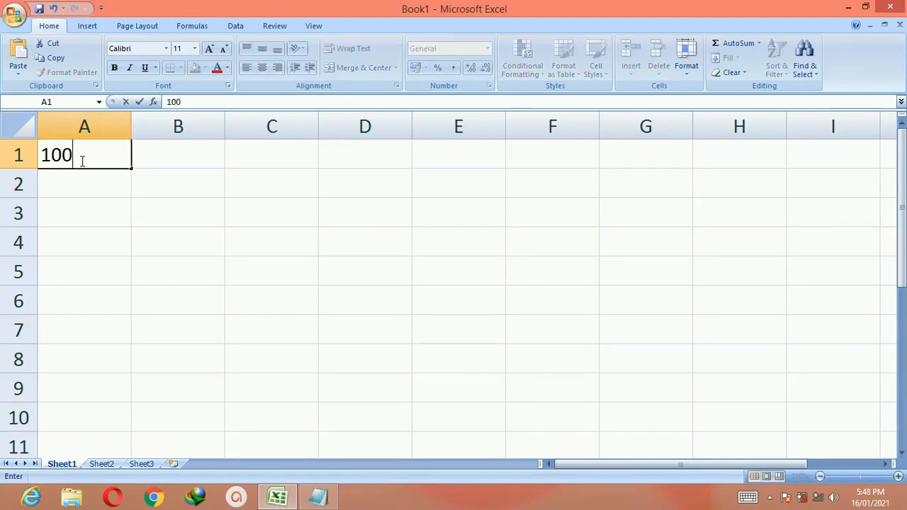
key(Return)
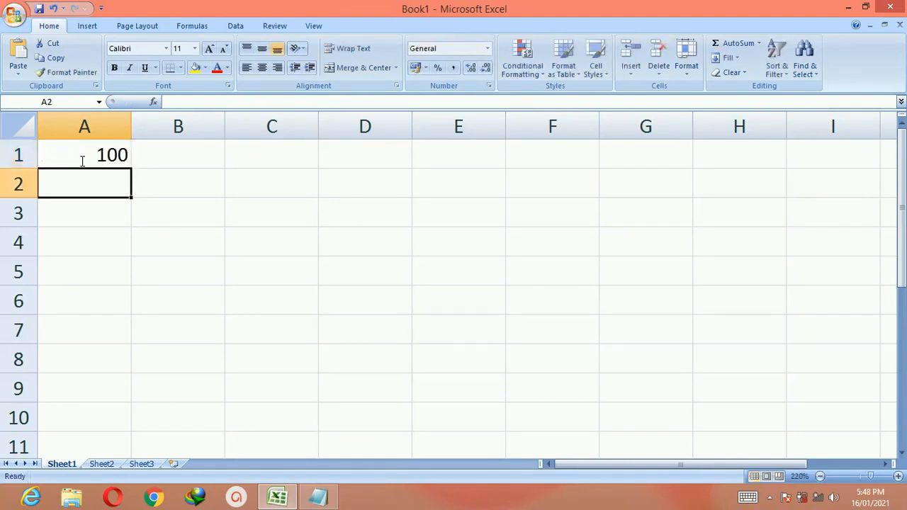
text(500)
key(Return)
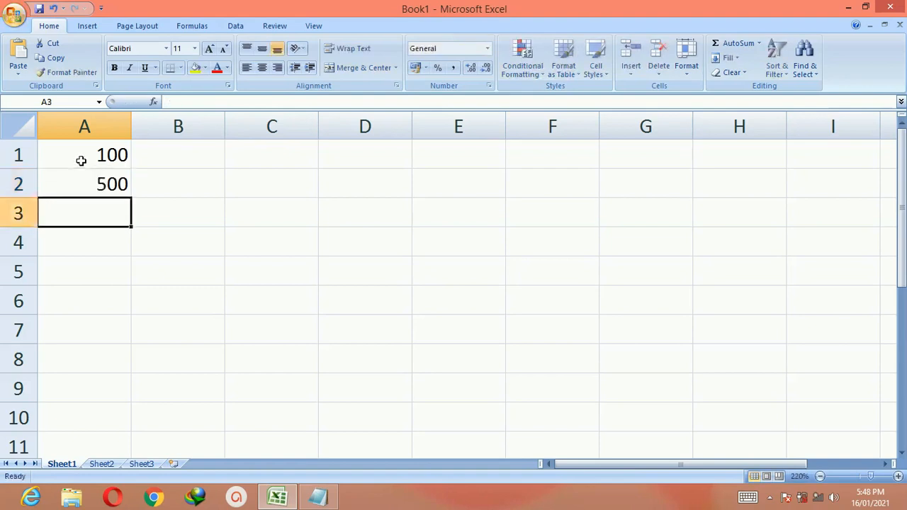
text(200)
key(Return)
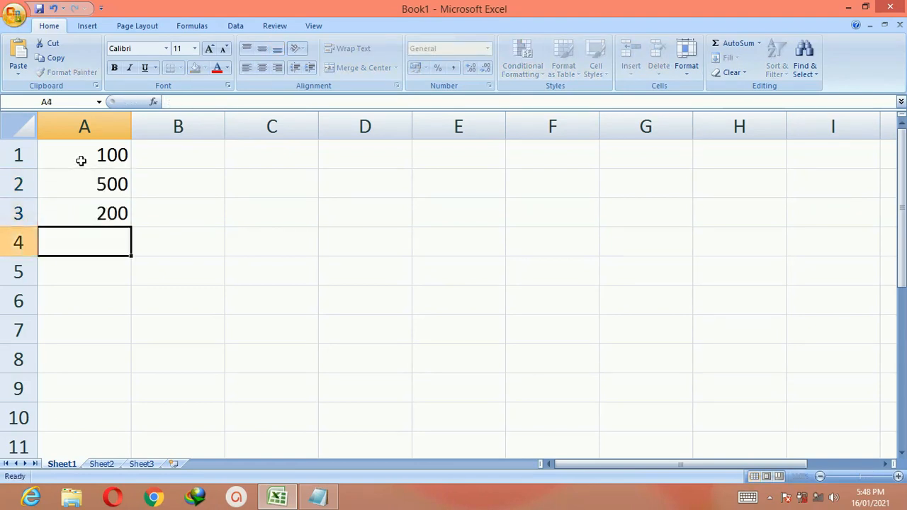
text(110)
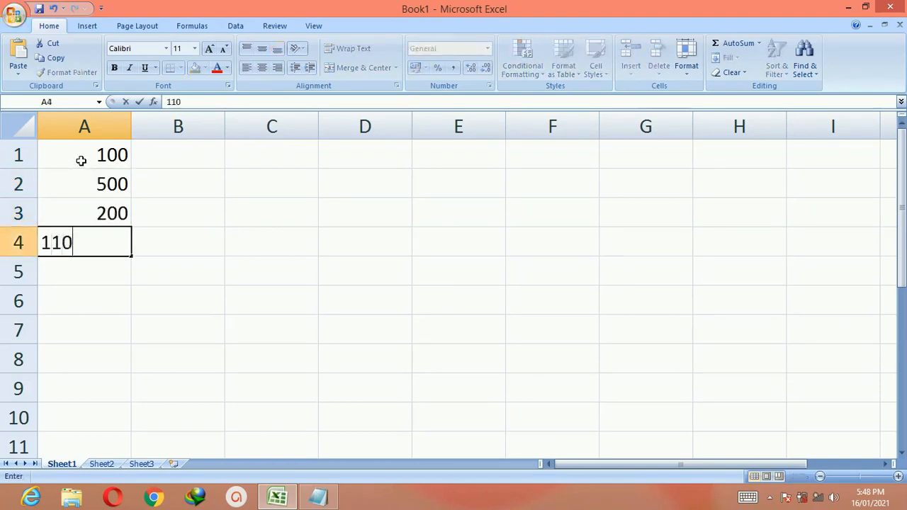
key(Return)
text(1000)
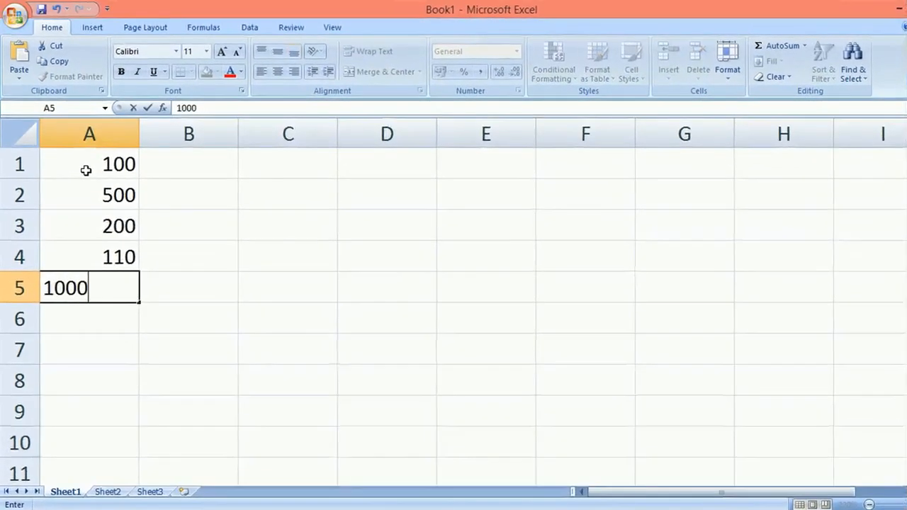
key(Return)
Continue column A with 230, 450, 123, 50 and 150 in cells A6 to A10
text(230)
key(Return)
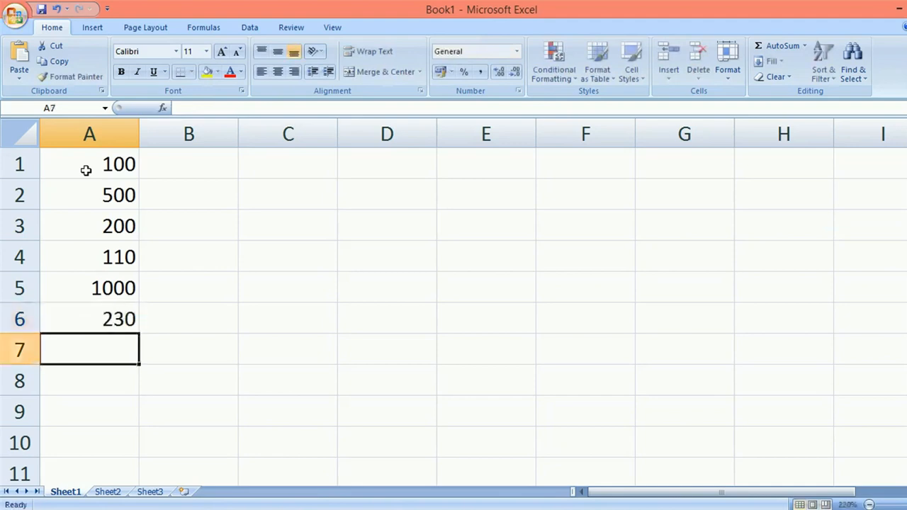
text(450)
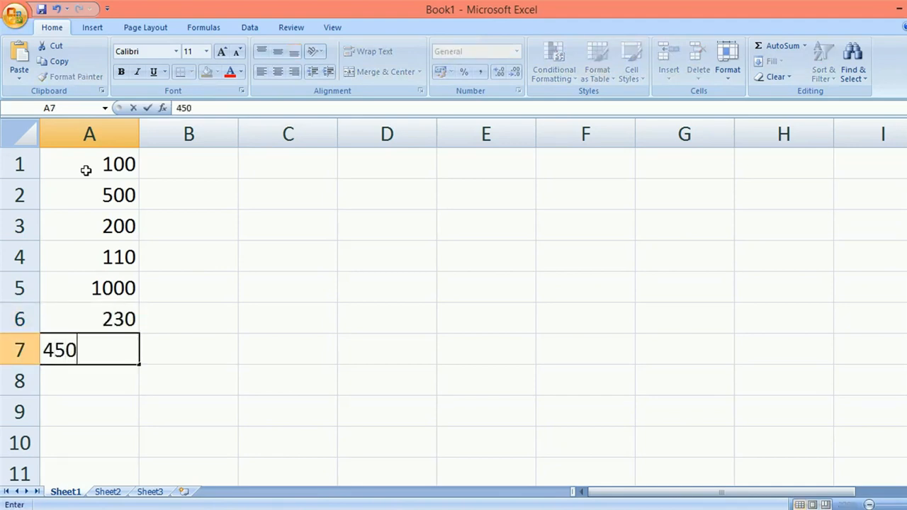
key(Return)
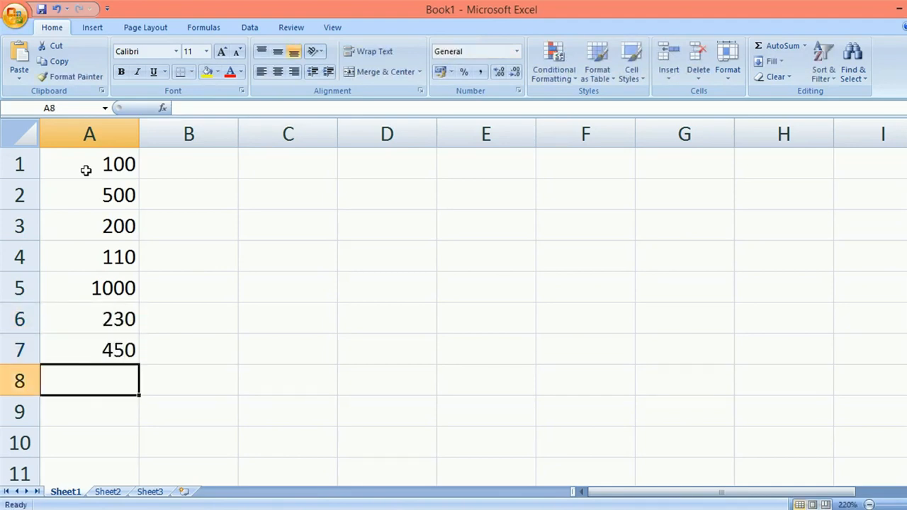
text(123)
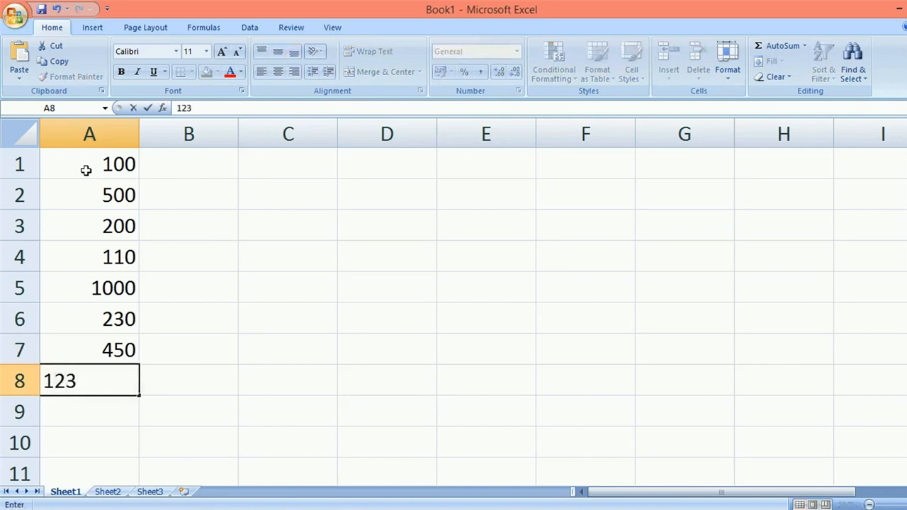
key(Return)
text(50)
key(Return)
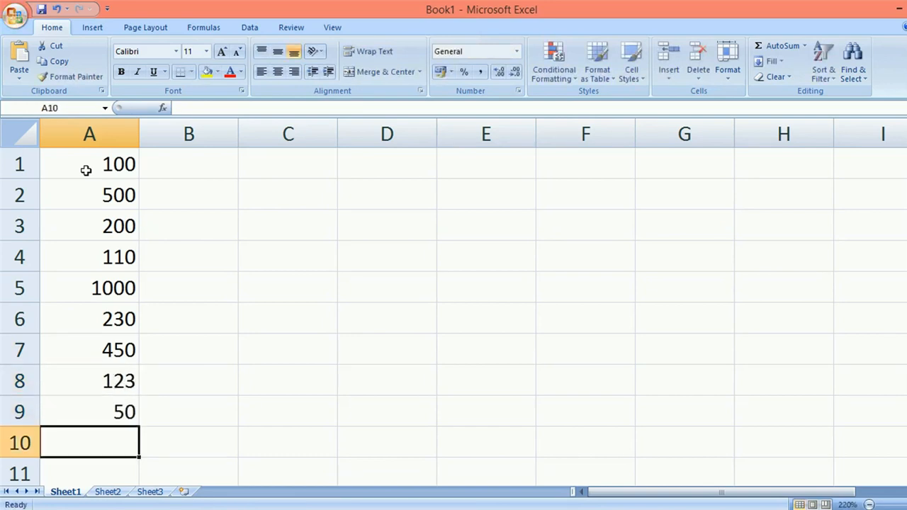
text(150)
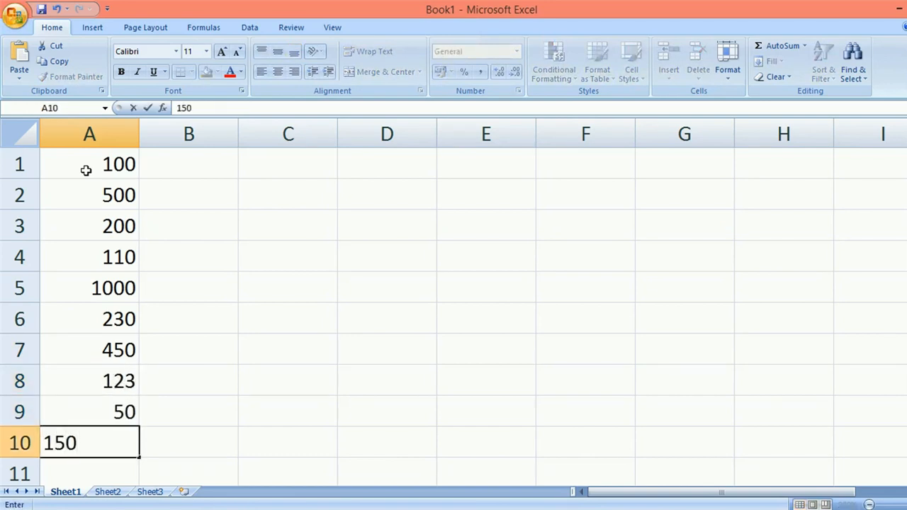
key(Return)
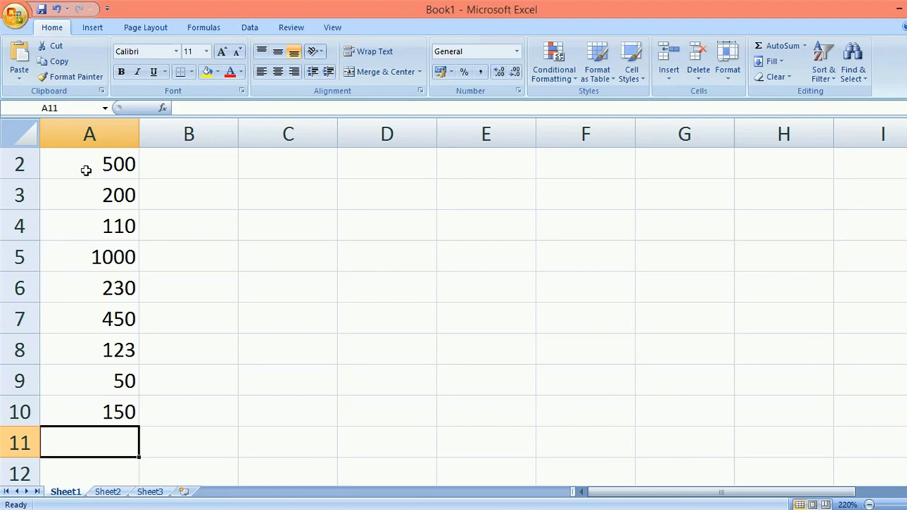
Total the column of numbers in cell A11 with the formula =sum(a1:a10)
text(=s)
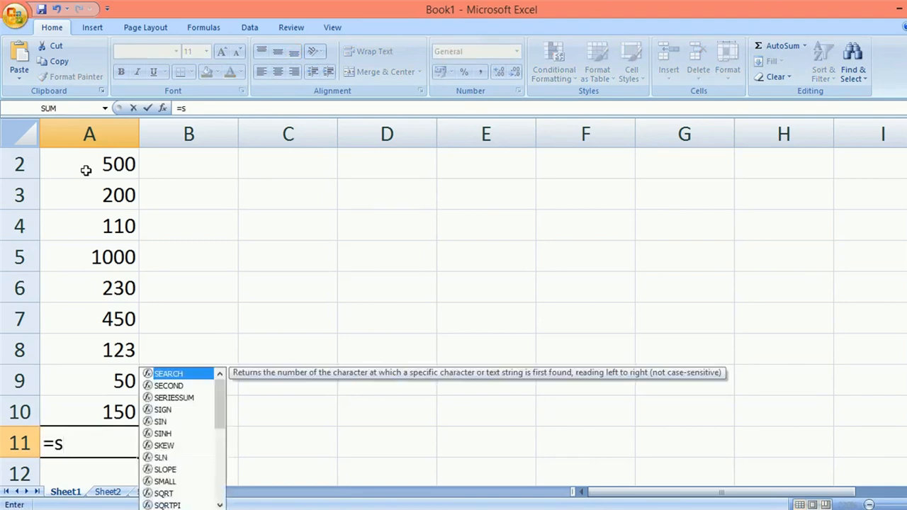
text(um)
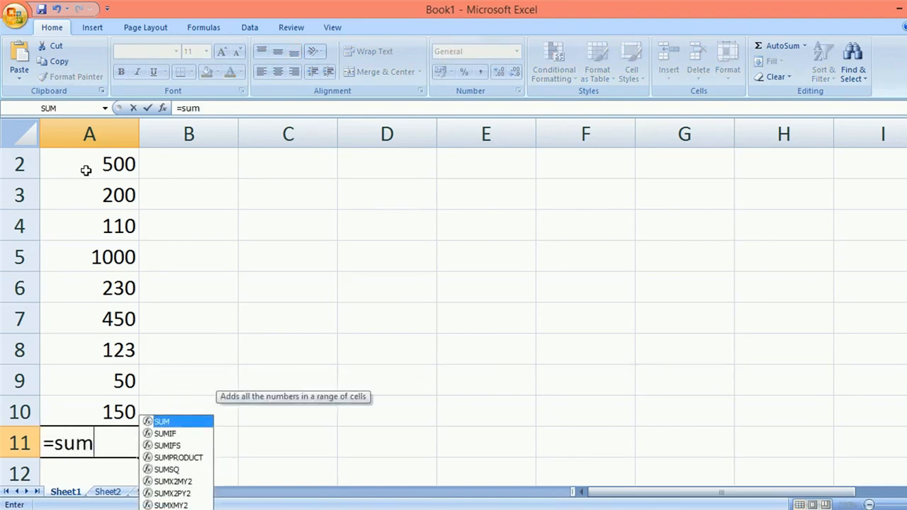
text(()
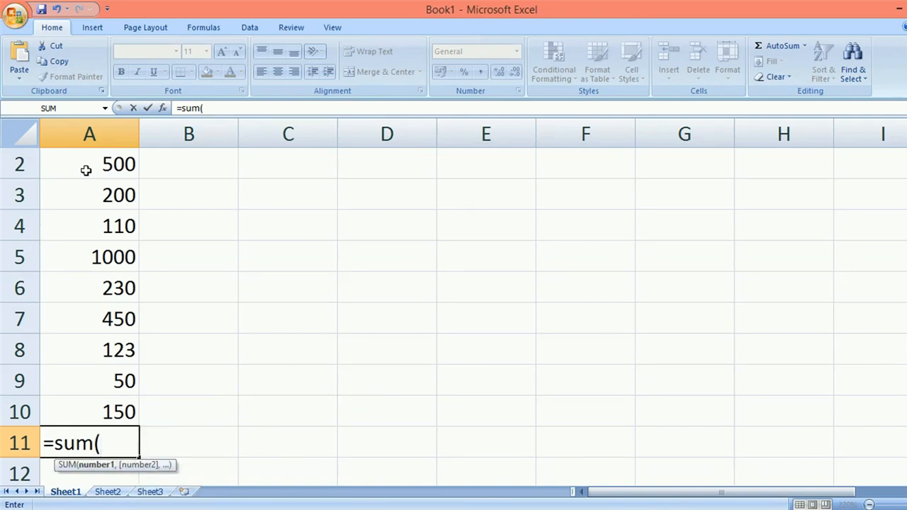
text(a1:a10))
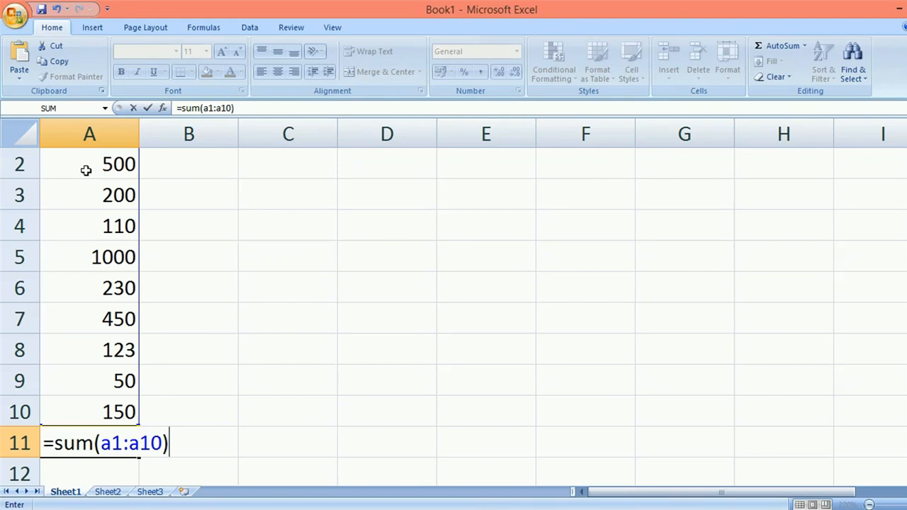
key(Return)
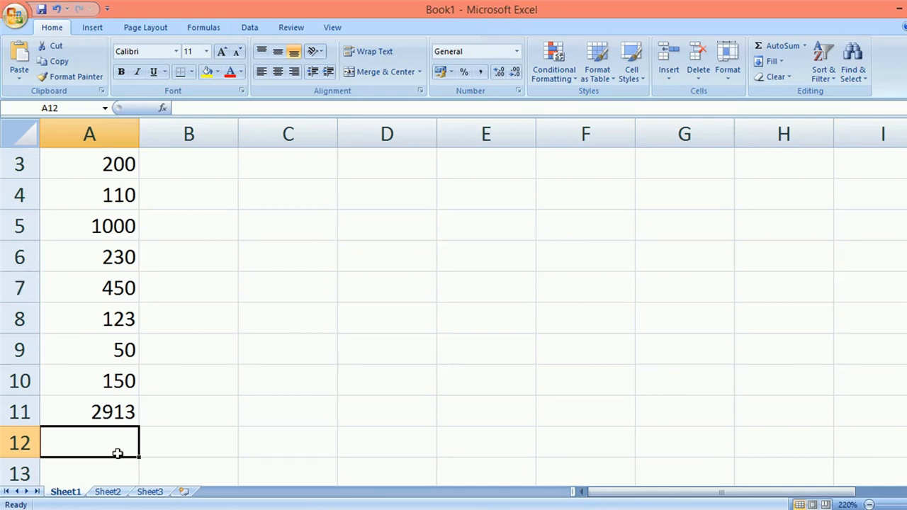
On Sheet2, enter the addition formula =2+2 in cell C2
click(108, 492)
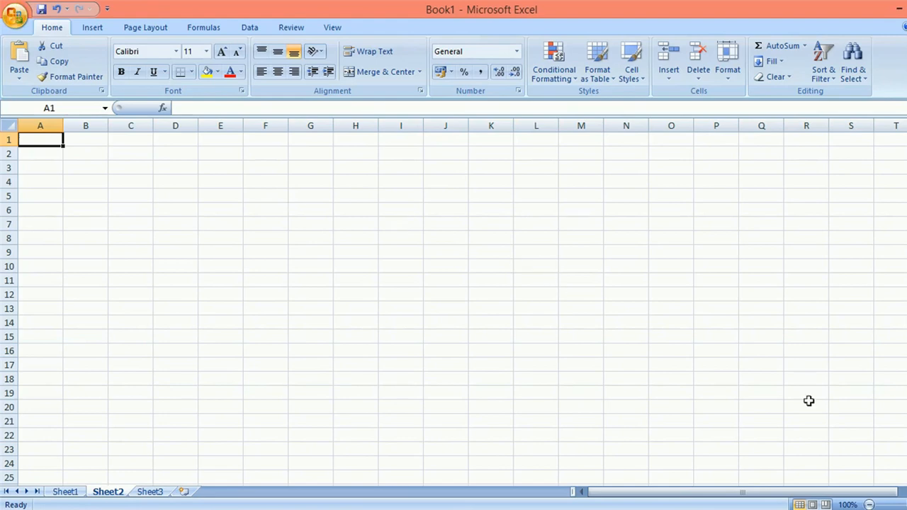
click(906, 504)
click(906, 505)
click(906, 505)
click(906, 504)
click(906, 504)
click(906, 505)
click(906, 505)
click(906, 504)
click(906, 504)
click(906, 505)
click(906, 505)
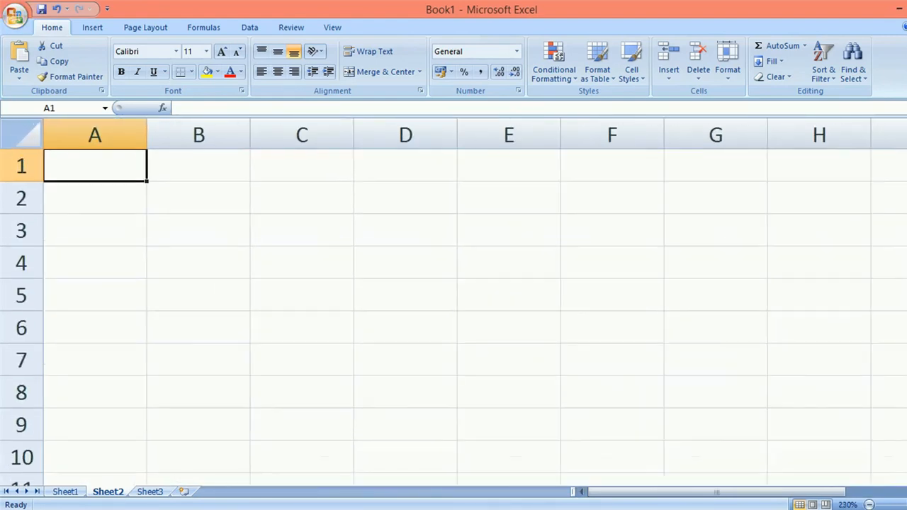
click(287, 205)
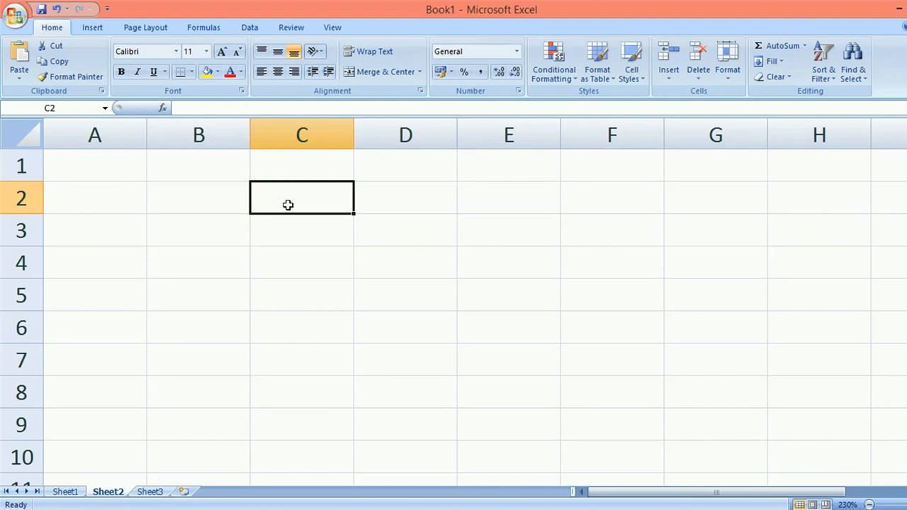
text(=2)
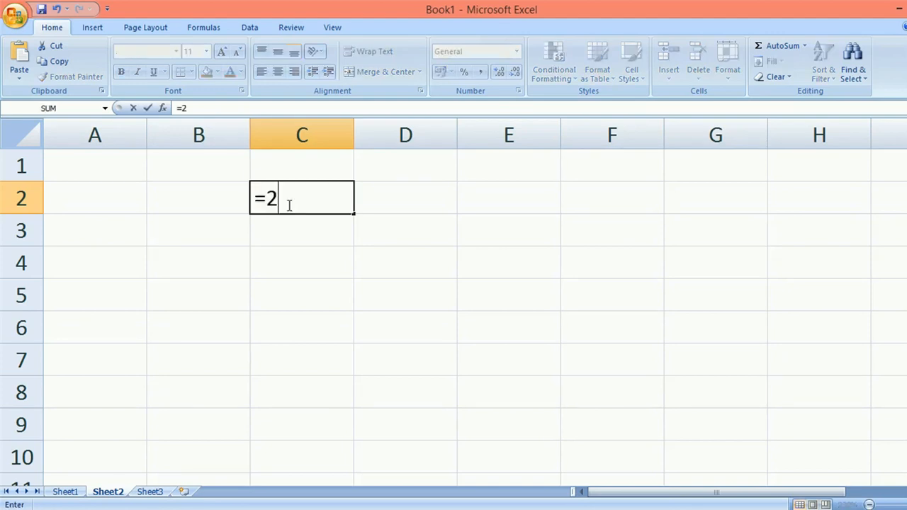
text(+2)
key(Return)
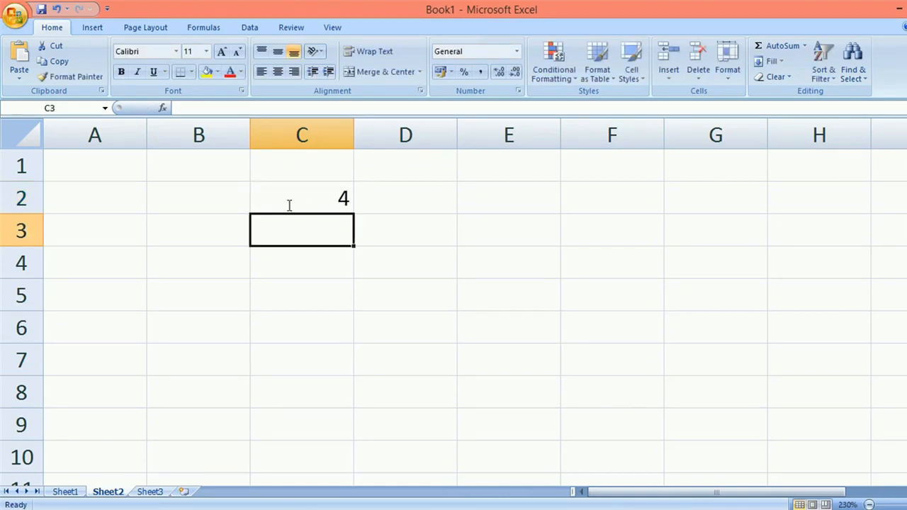
Enter the subtraction formula =2-4 in cell C3 and the multiplication formula =4*5 in cell C4
text(=2)
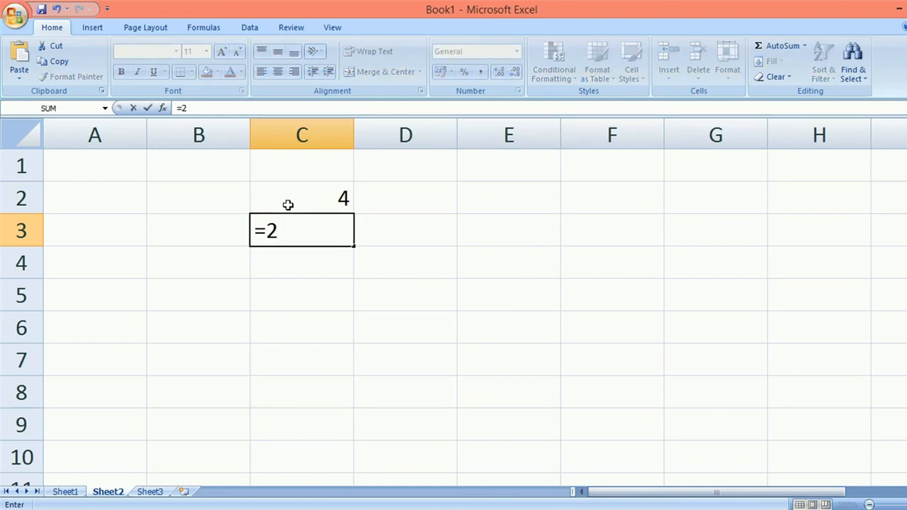
text(-4)
key(Return)
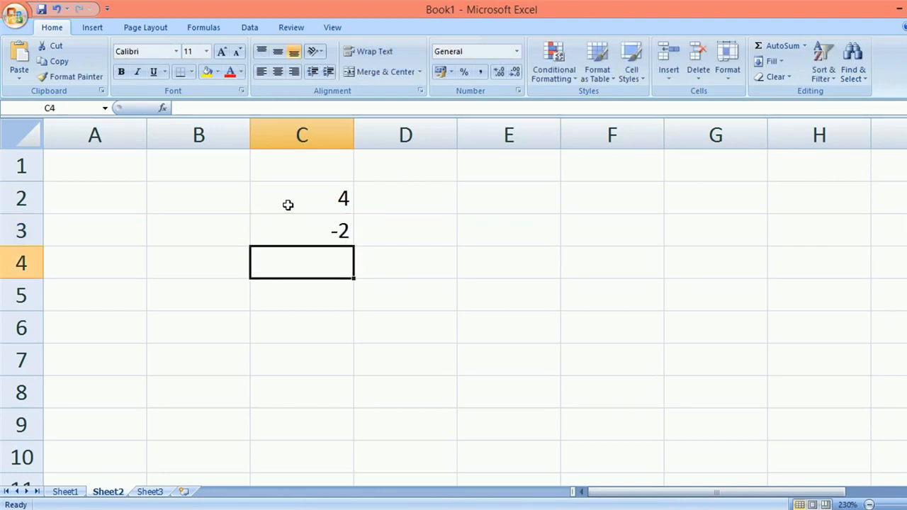
text(=)
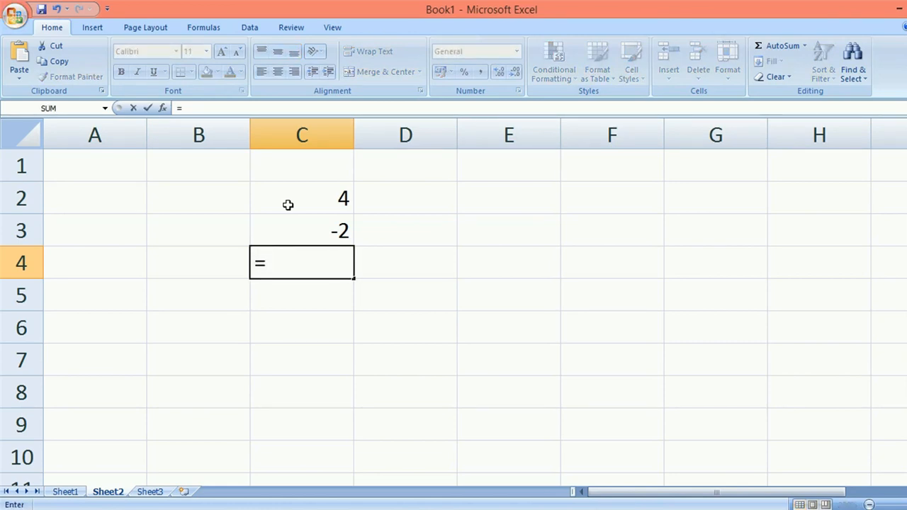
text(4)
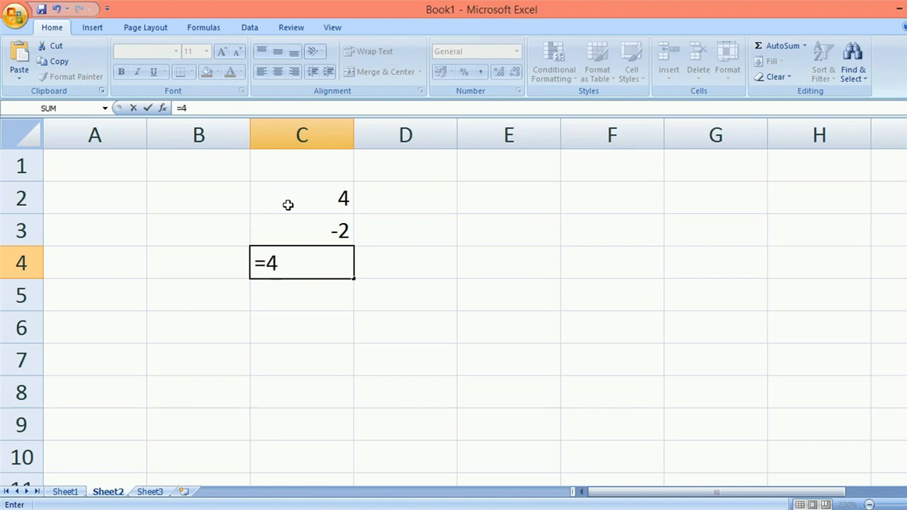
text(*5)
key(Return)
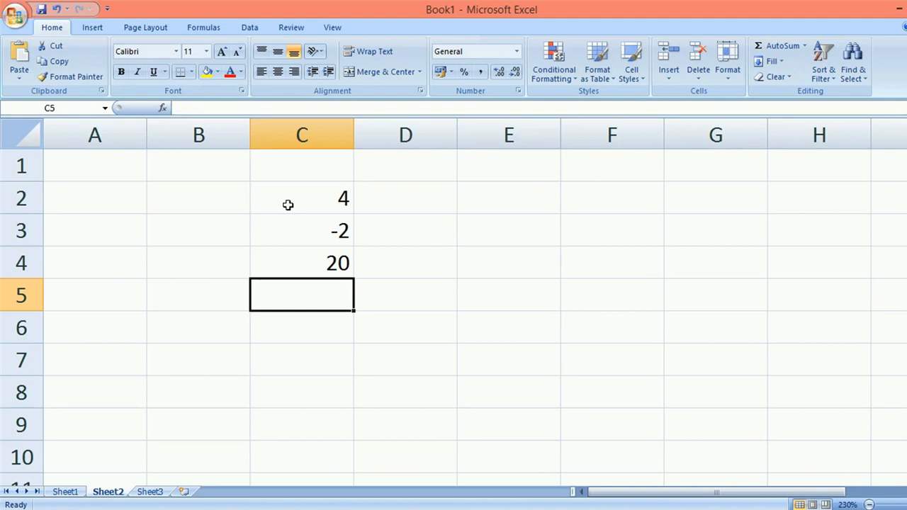
Enter the division formula =7/4 in cell C5
text(7)
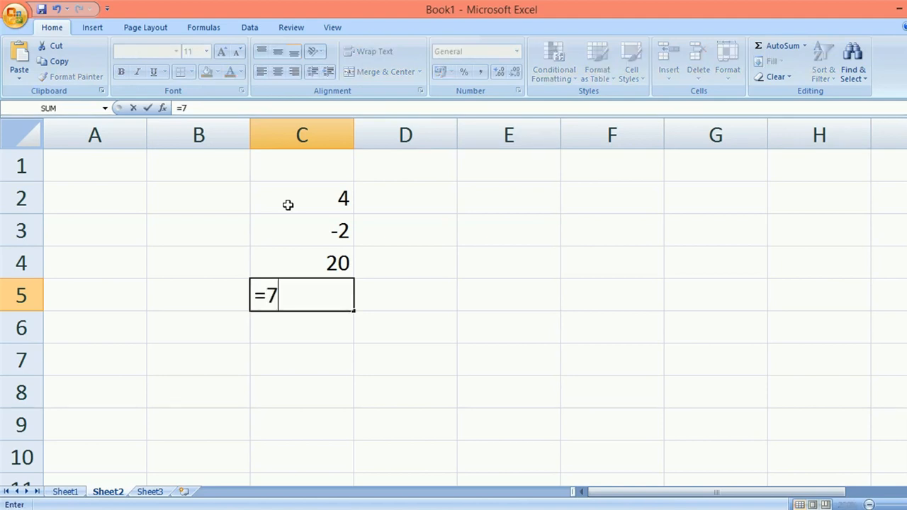
text(/4)
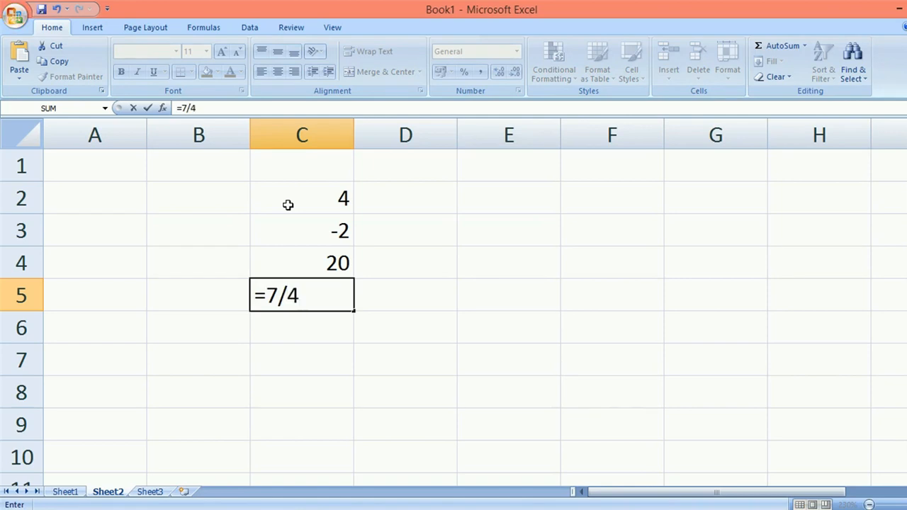
key(Return)
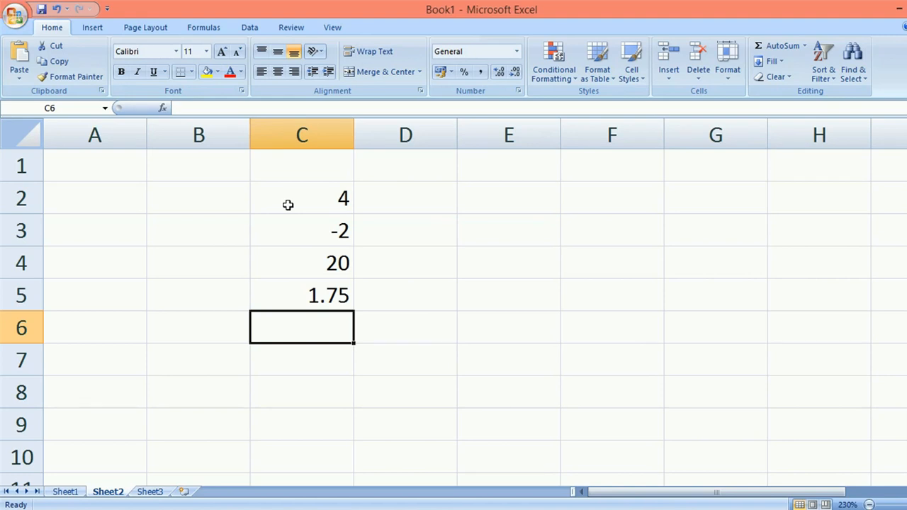
On Sheet1, clear the SUM formula from cell A11
click(71, 491)
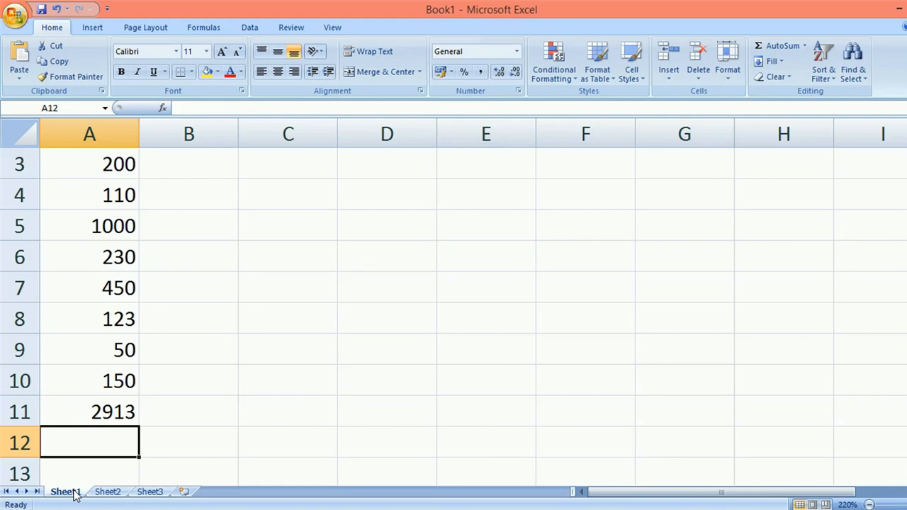
click(105, 411)
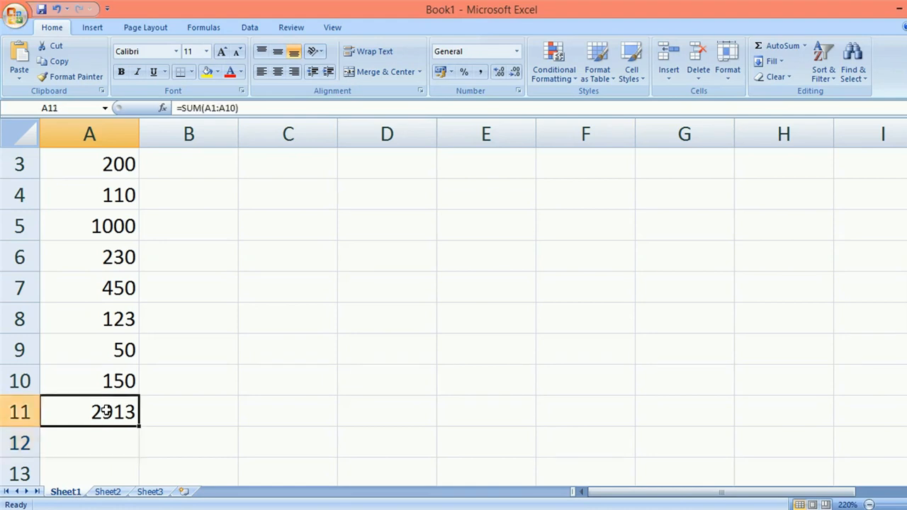
key(Delete)
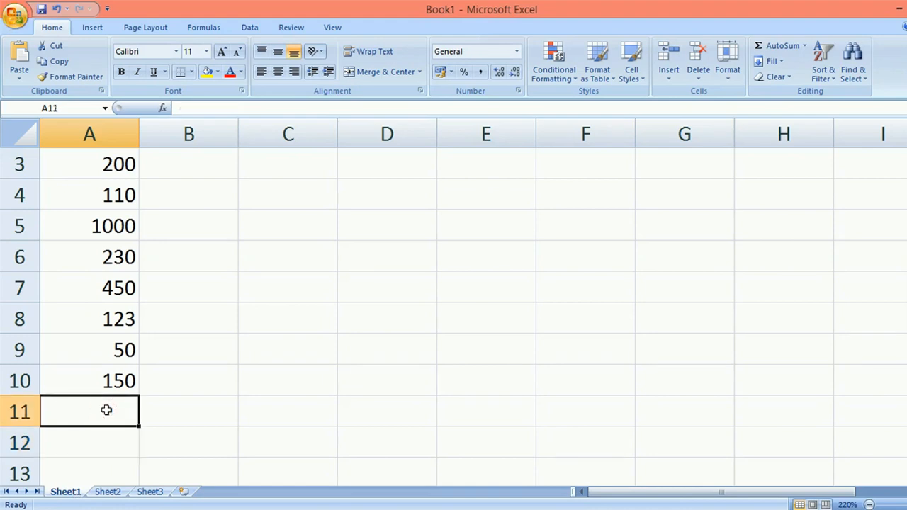
In cell A11, add up only the values of at least 100 with the formula =sumif(a1:a10,">=100")
text(=su)
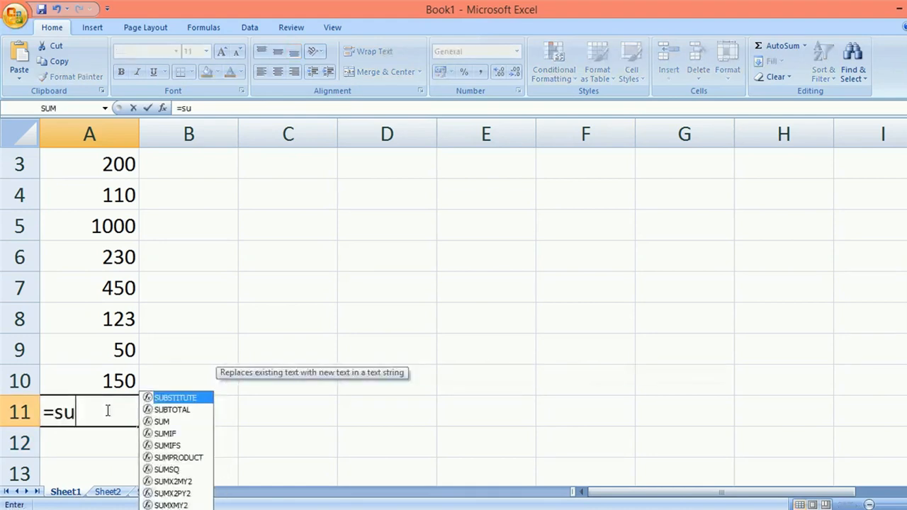
text(mif()
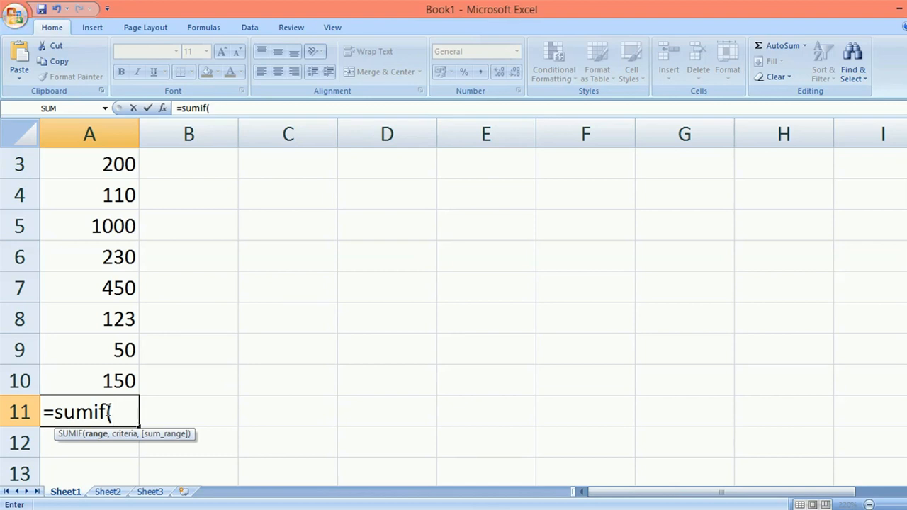
text(a1:a)
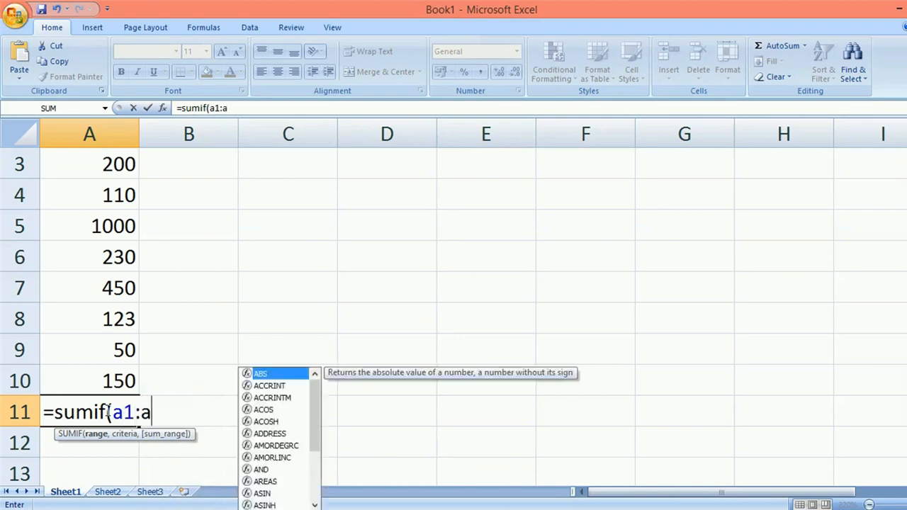
text(10,)
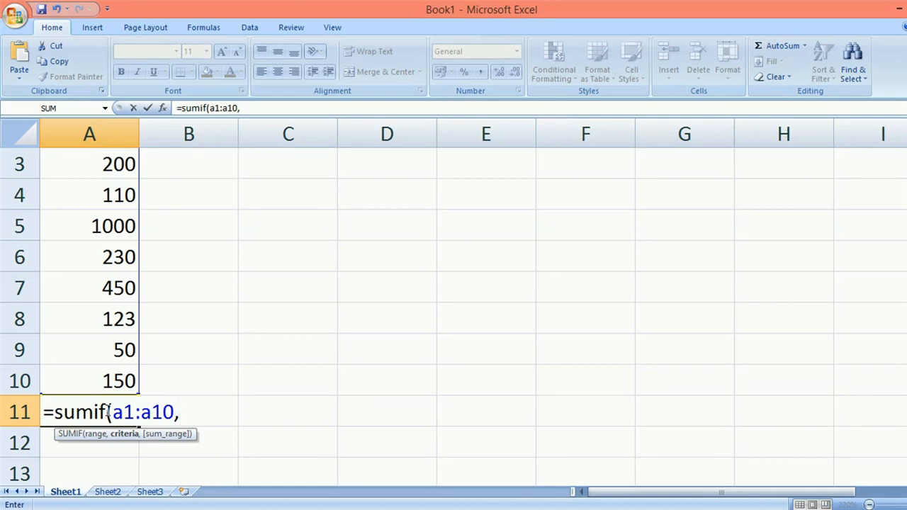
text(")
text(<)
key(BackSpace)
text(>=)
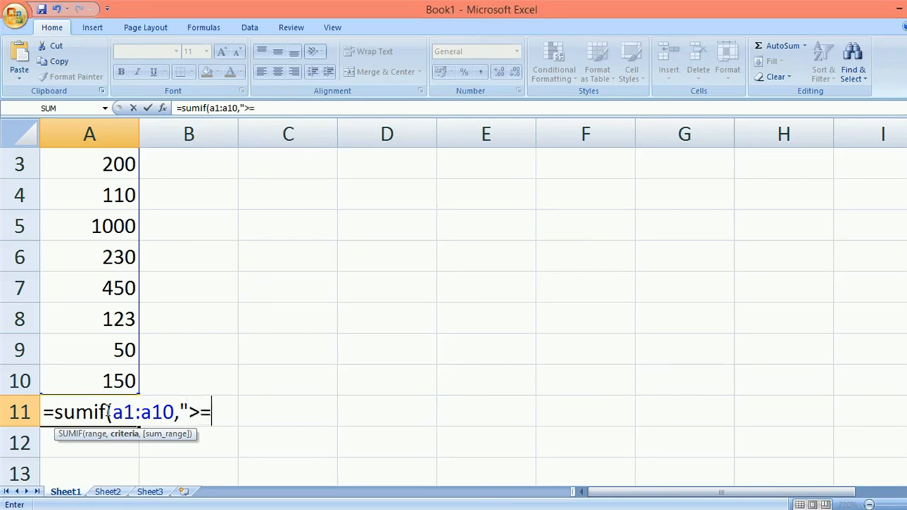
text(100)
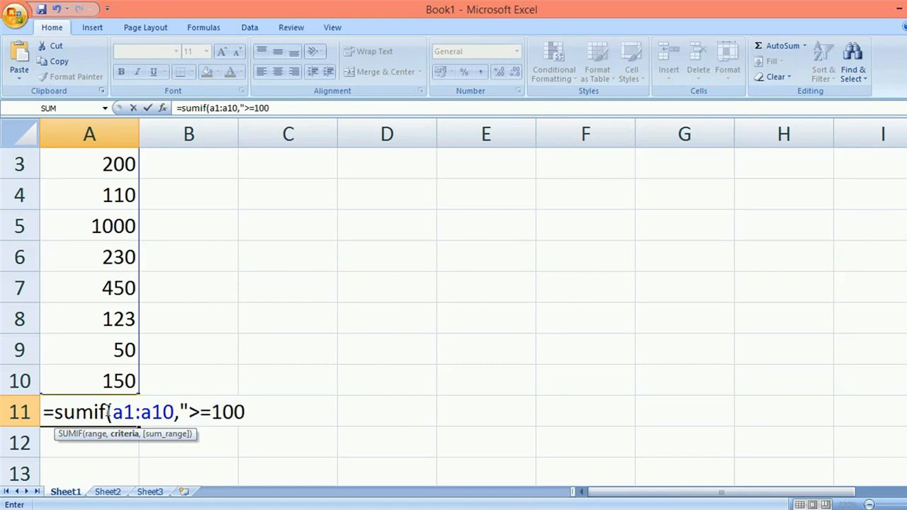
text("))
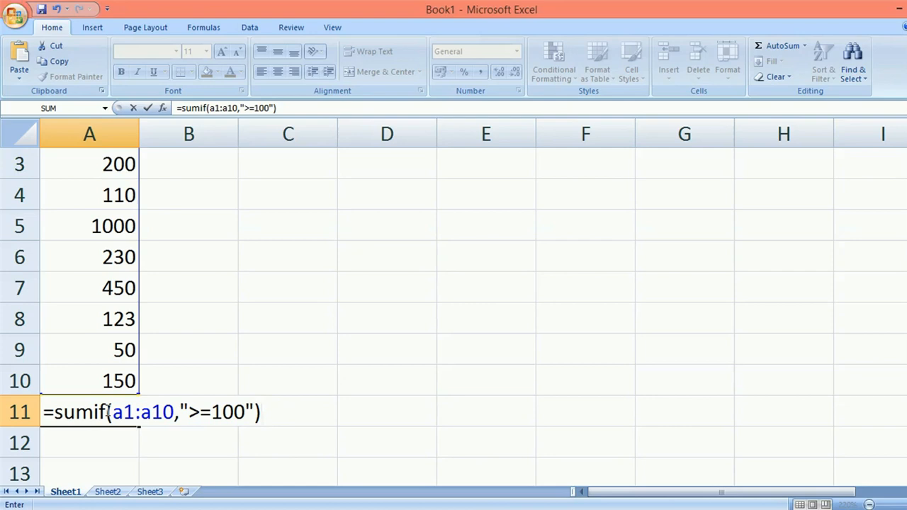
key(Return)
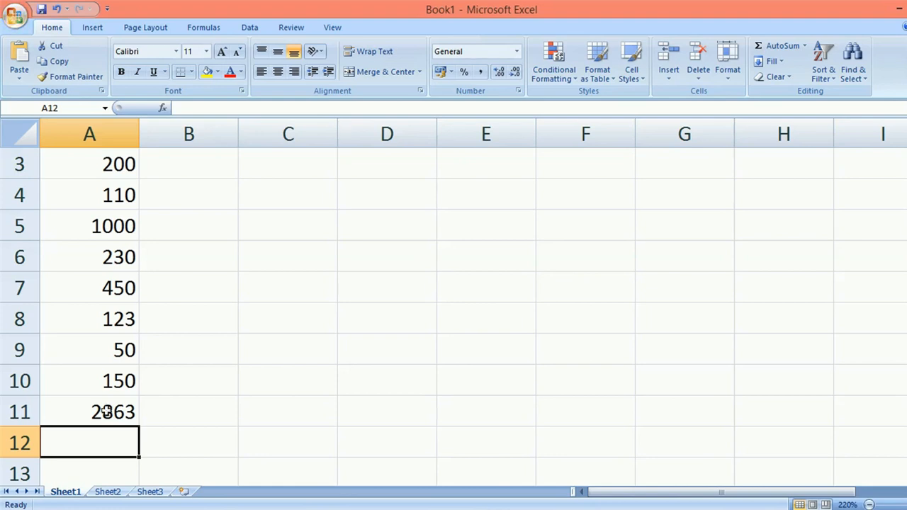
In cell A12, add up only the values of at most 100 with the formula =sumif(a1:a10,"<=100")
click(95, 445)
text(=s)
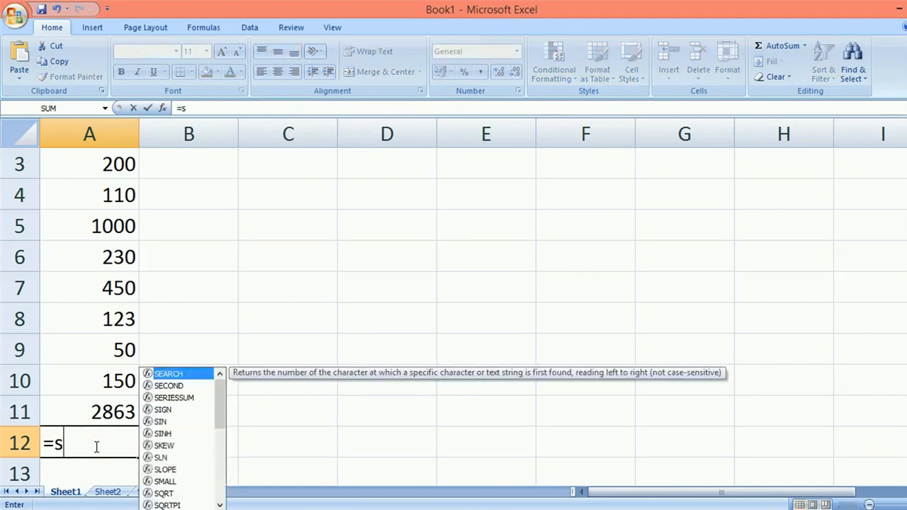
text(umi)
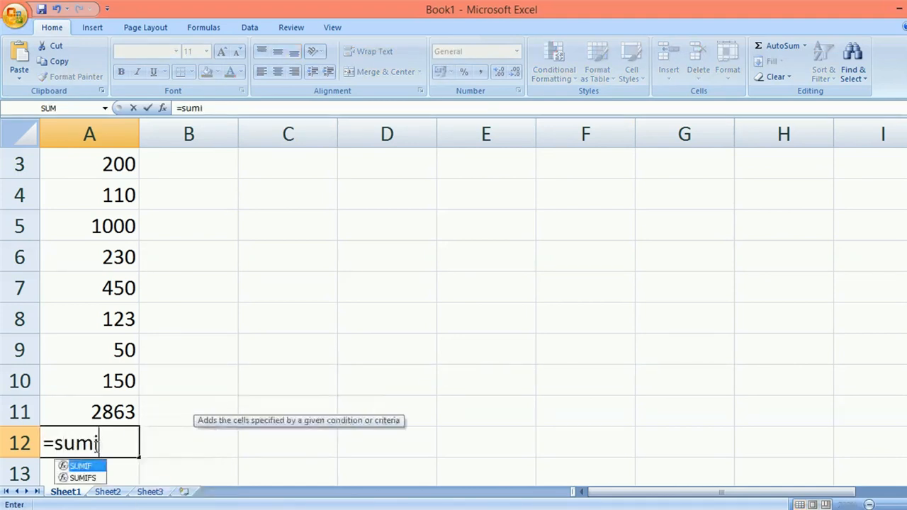
text(f(a1:a10)
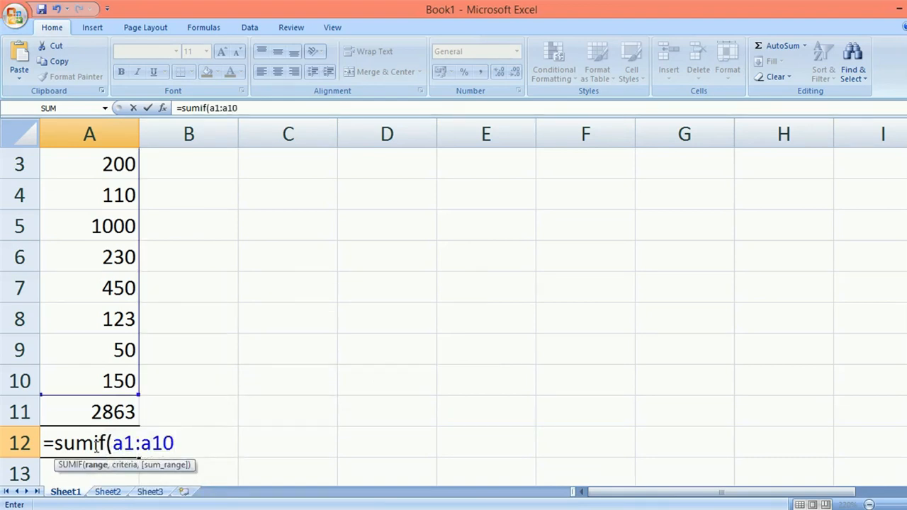
text(,)
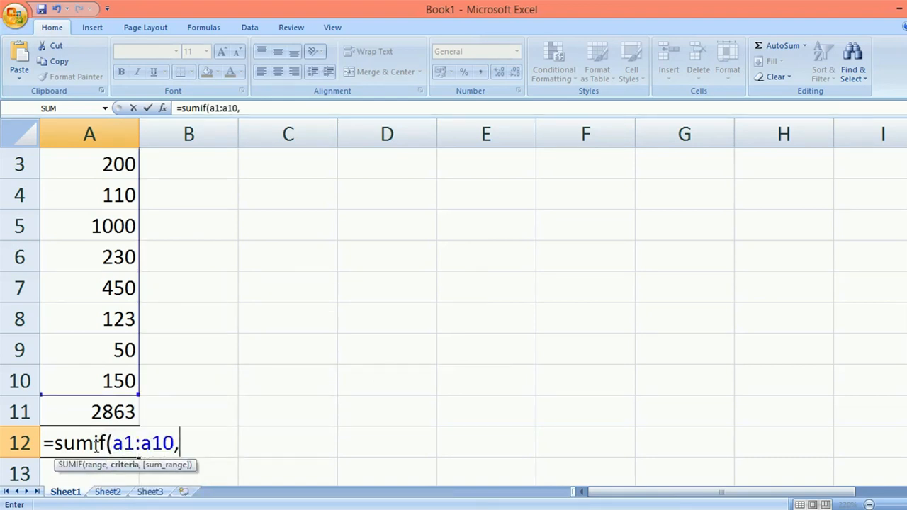
text(")
text(<=100"))
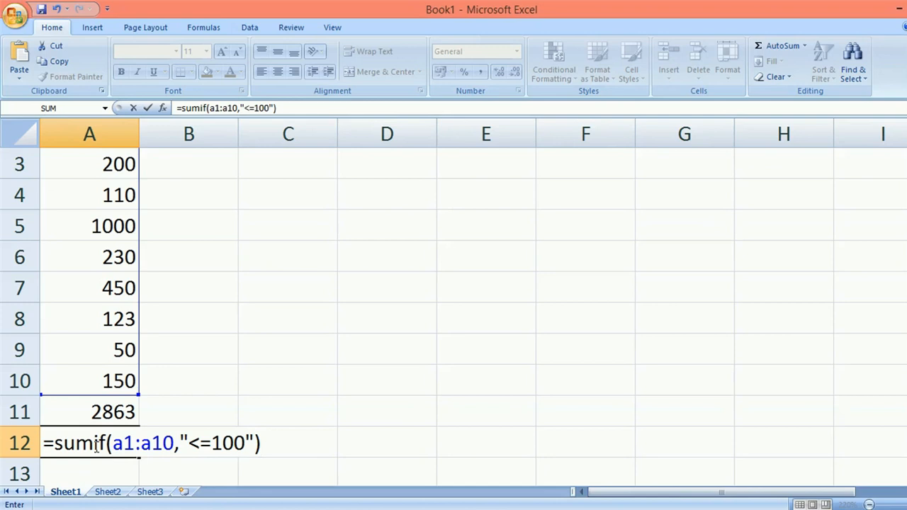
key(Return)
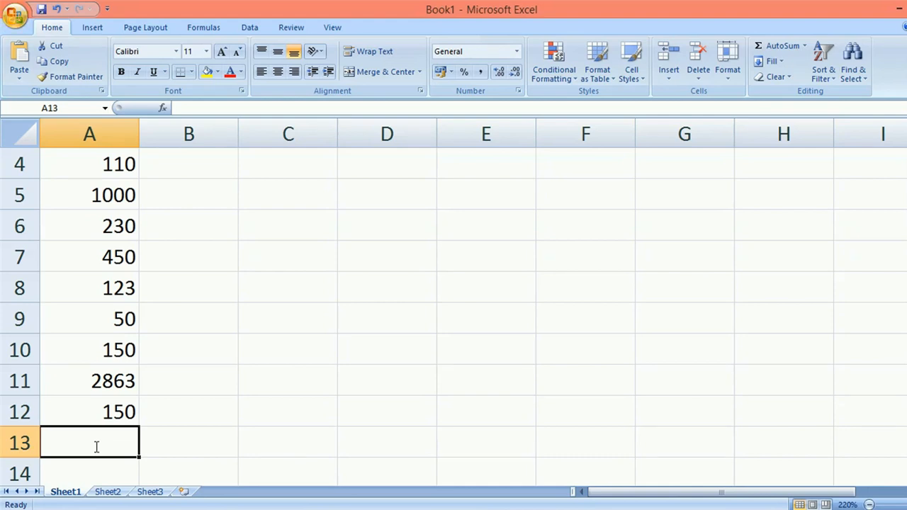
Clear both SUMIF formulas from A11 and A12 and count the numbers in A11 with =count(a1:a10)
drag(106, 386, 116, 412)
key(Delete)
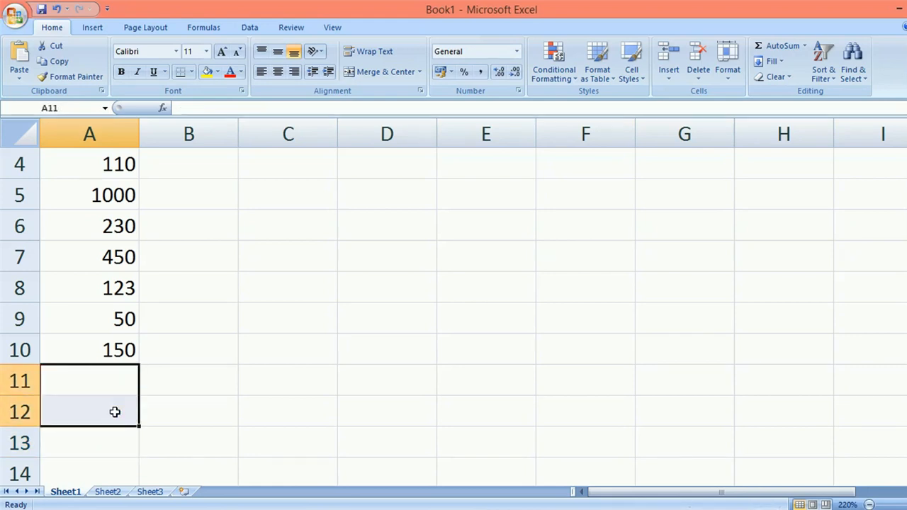
text(=)
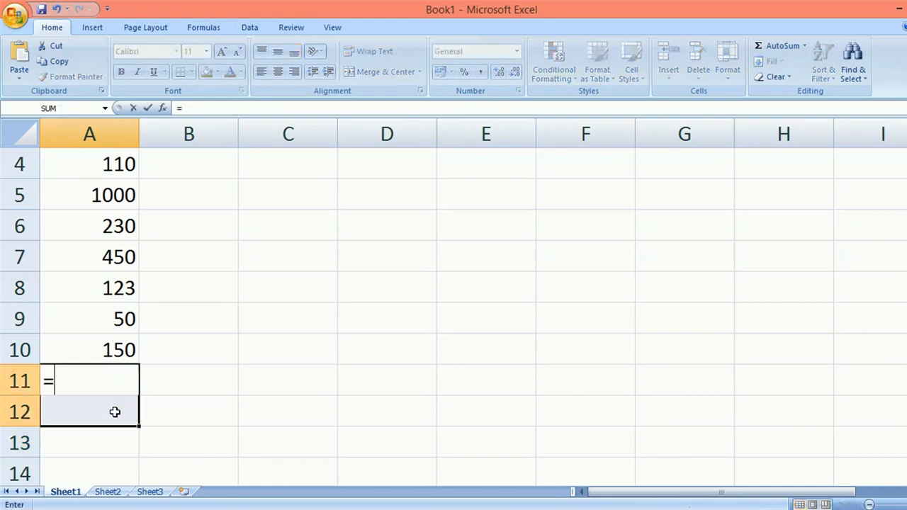
text(co)
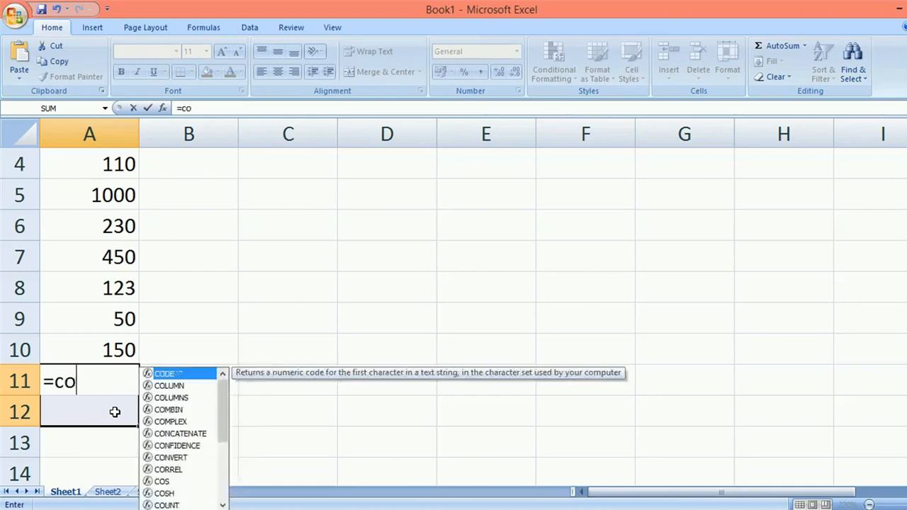
text(unt()
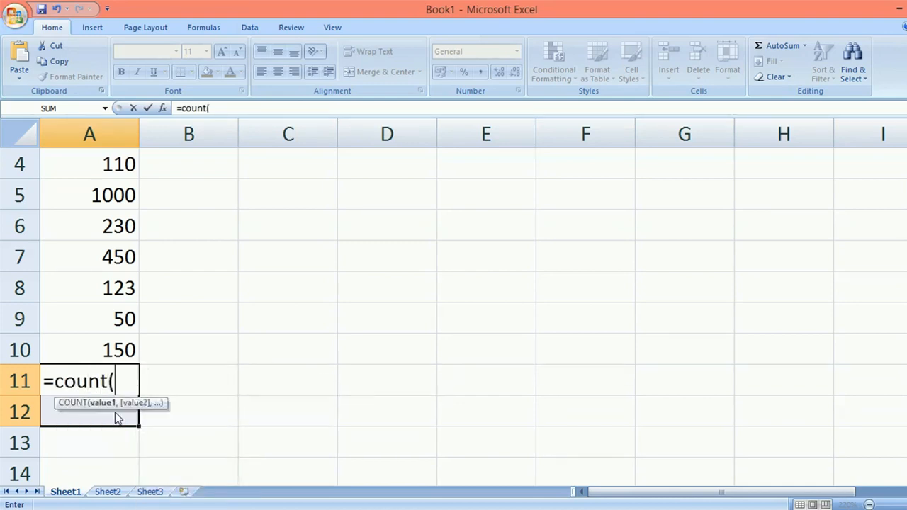
text(a1:a10)
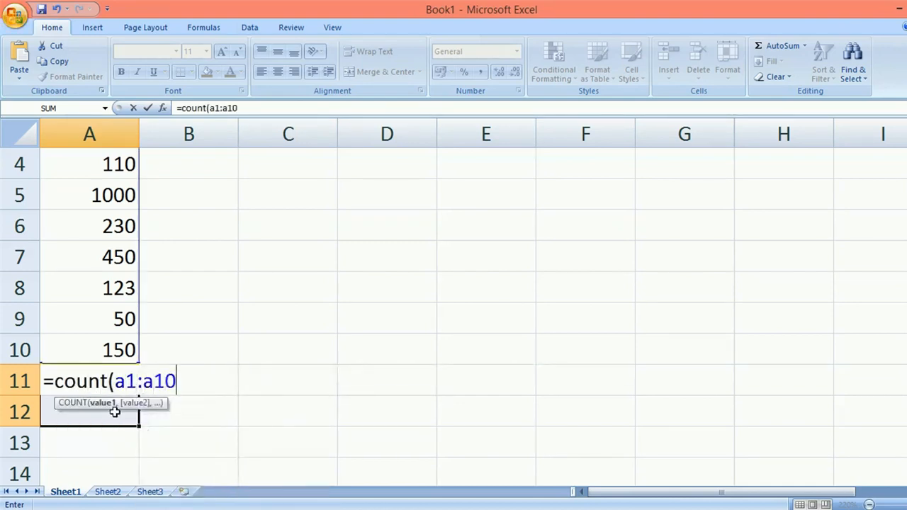
key(Return)
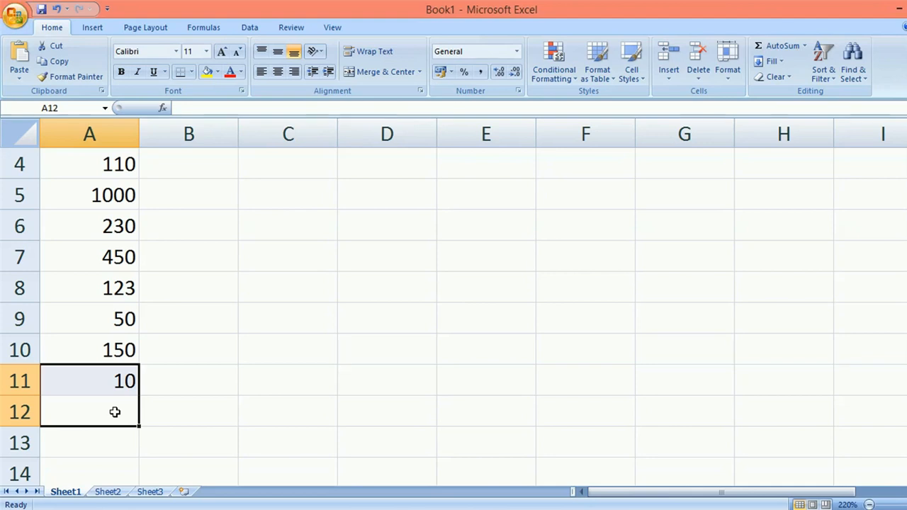
Delete the values in cells A6, A9 and A3 to leave blank cells in the list
click(133, 224)
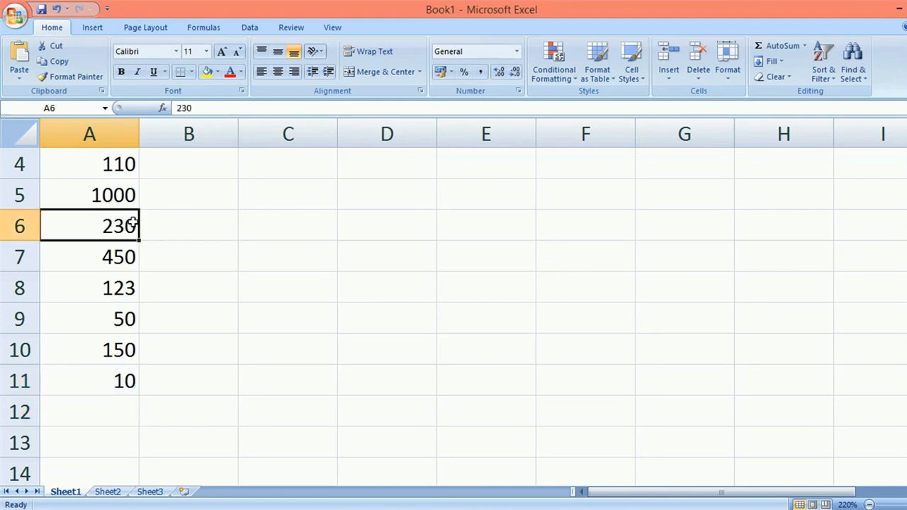
key(Delete)
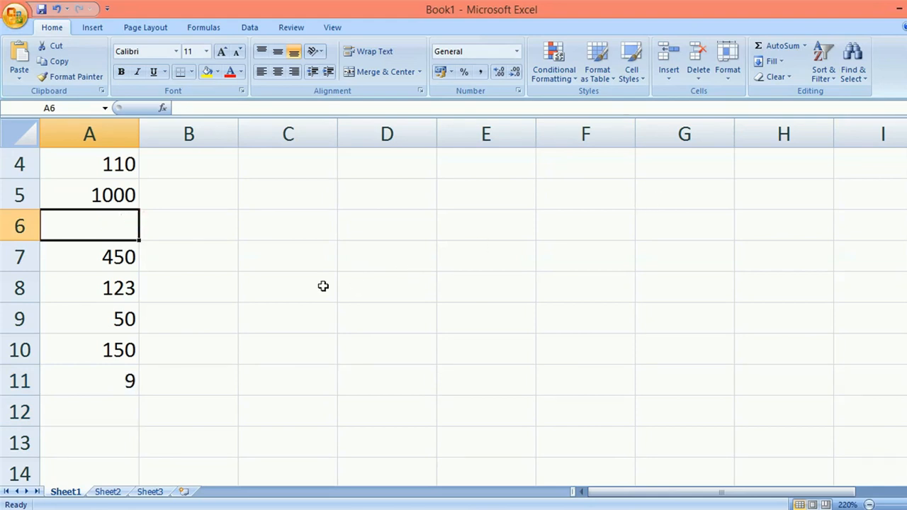
click(121, 313)
key(Delete)
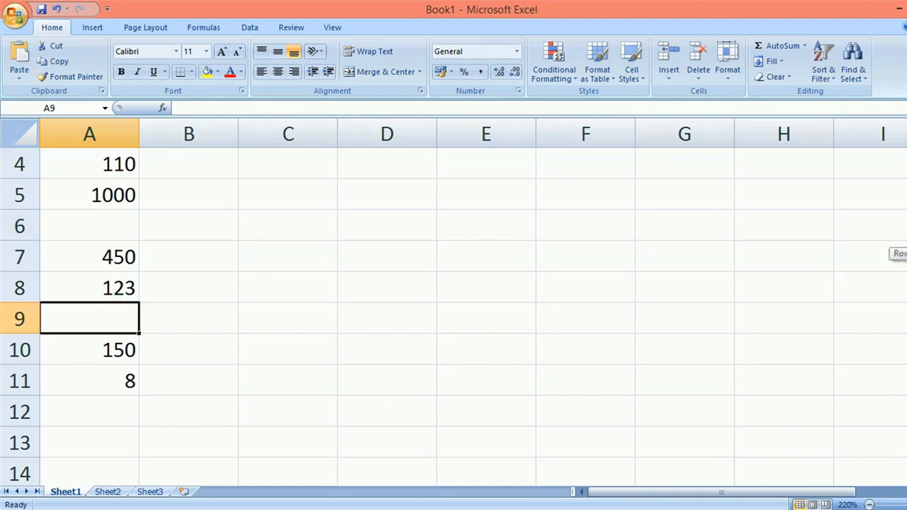
scroll(898, 255, up, 1)
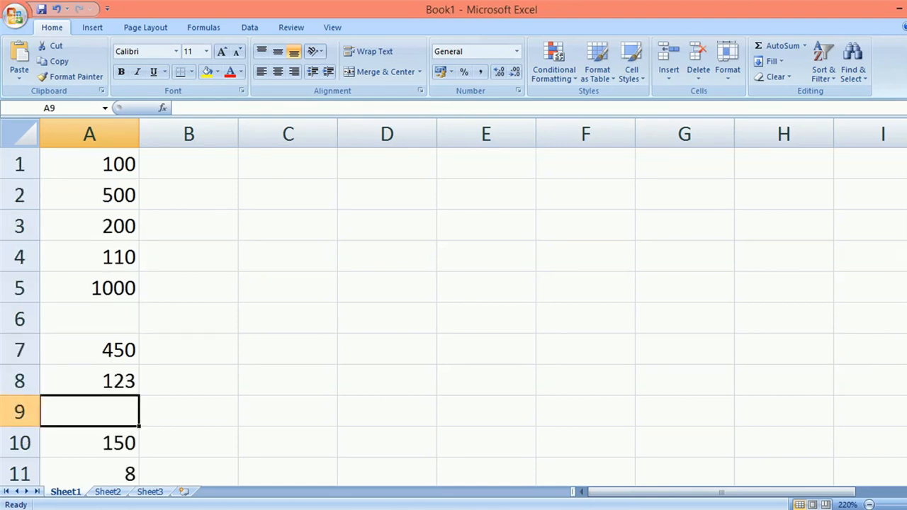
click(89, 229)
key(Delete)
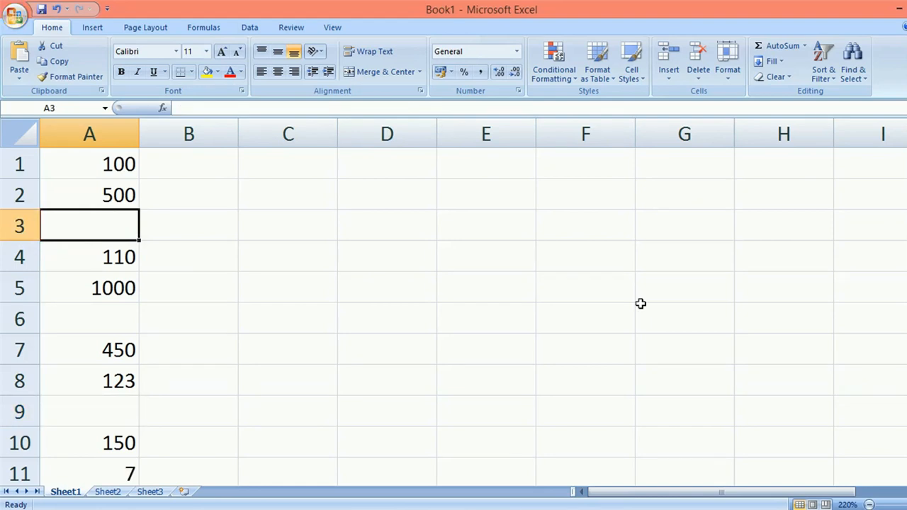
Clear the COUNT formula from cell A11
scroll(900, 214, down, 1)
scroll(900, 214, down, 1)
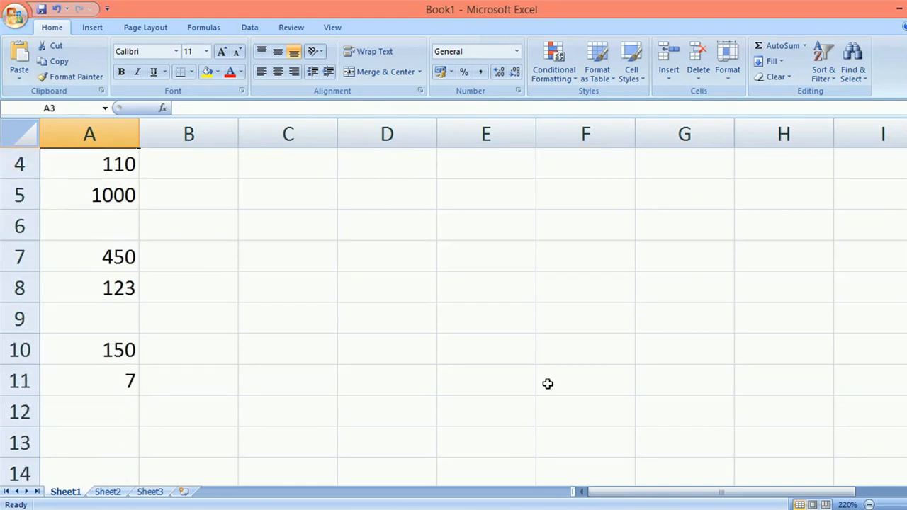
click(126, 379)
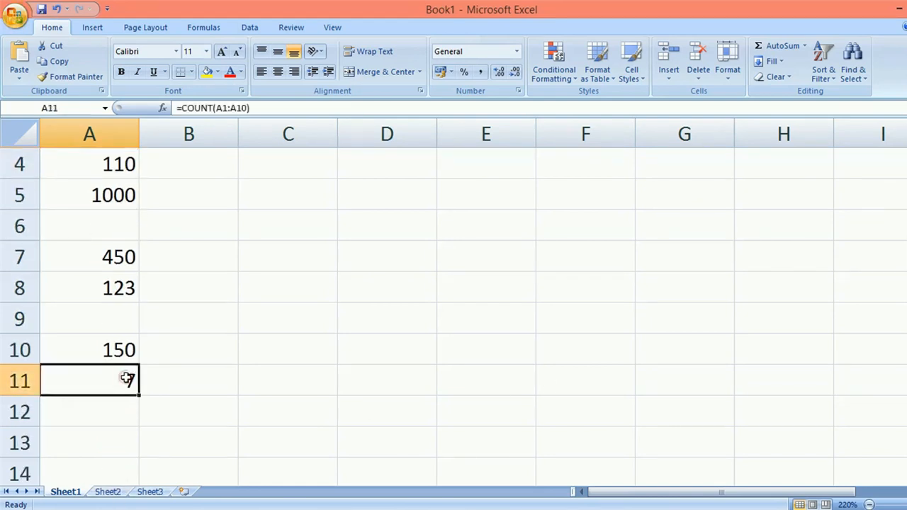
key(Delete)
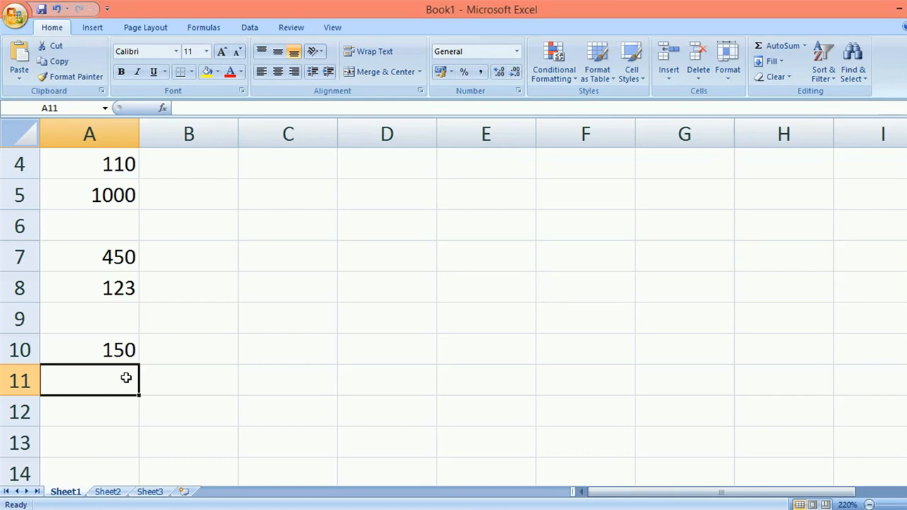
text(count)
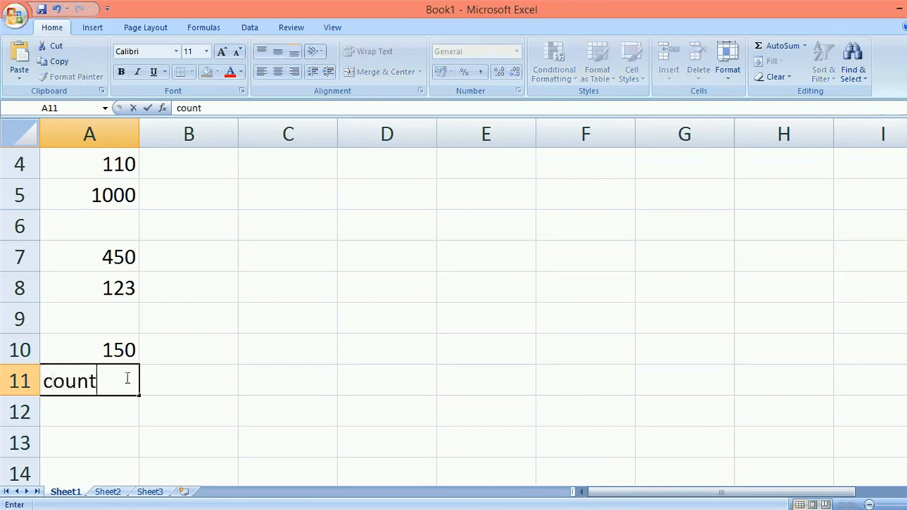
key(BackSpace)
key(BackSpace)
key(BackSpace)
key(BackSpace)
key(BackSpace)
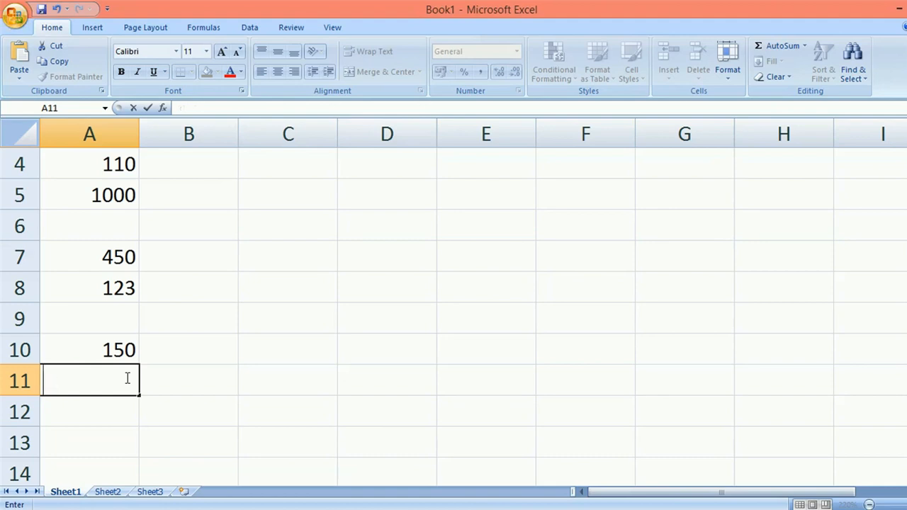
In cell A11, count the blank cells of the list with the formula =countblank(a1:a10)
text(=count)
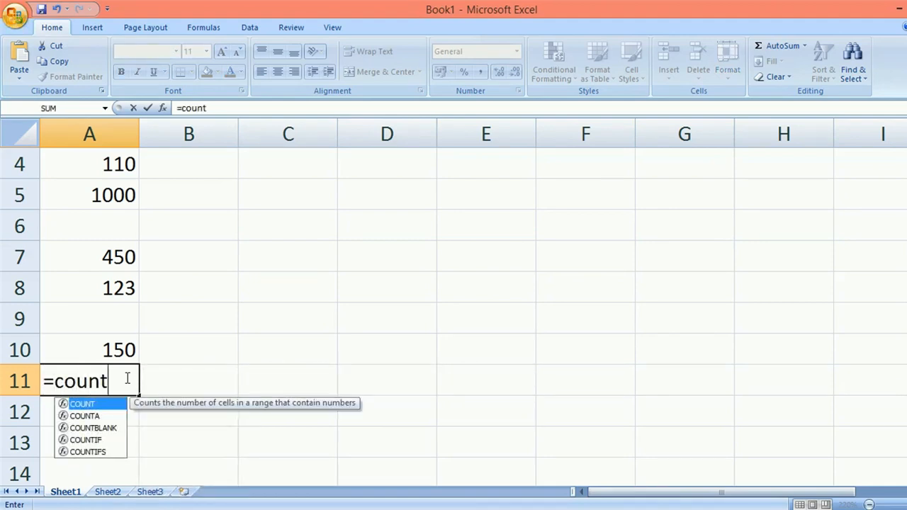
text(blank()
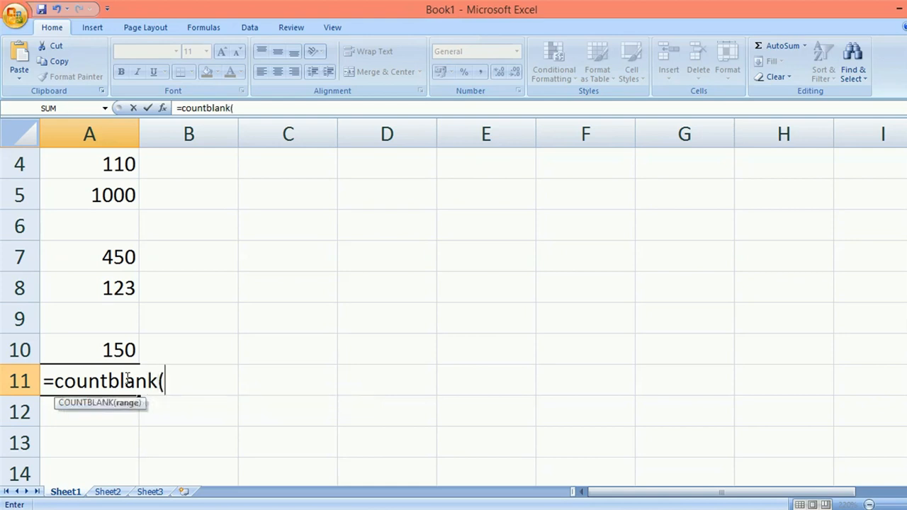
text(a1:a10)
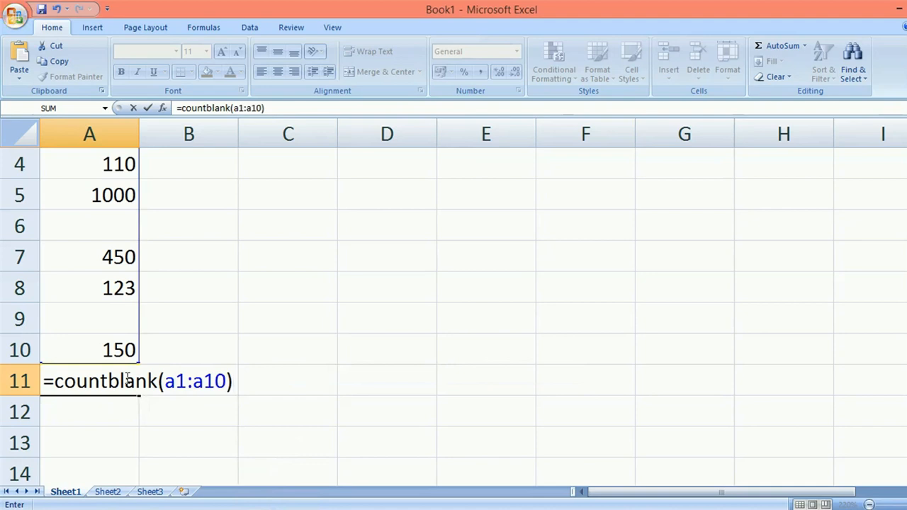
key(Return)
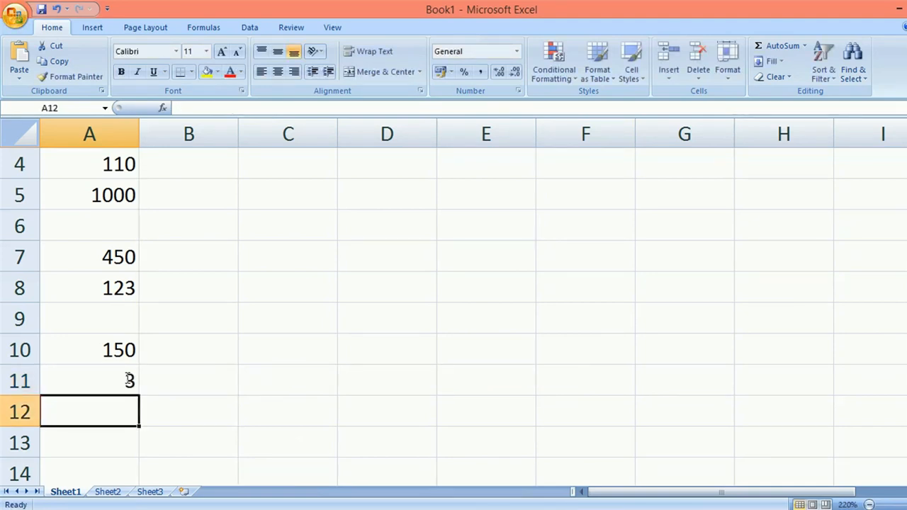
Replace the COUNTBLANK formula in A11 with =countif(a1:a10,">=100") to count the values of at least 100
click(128, 379)
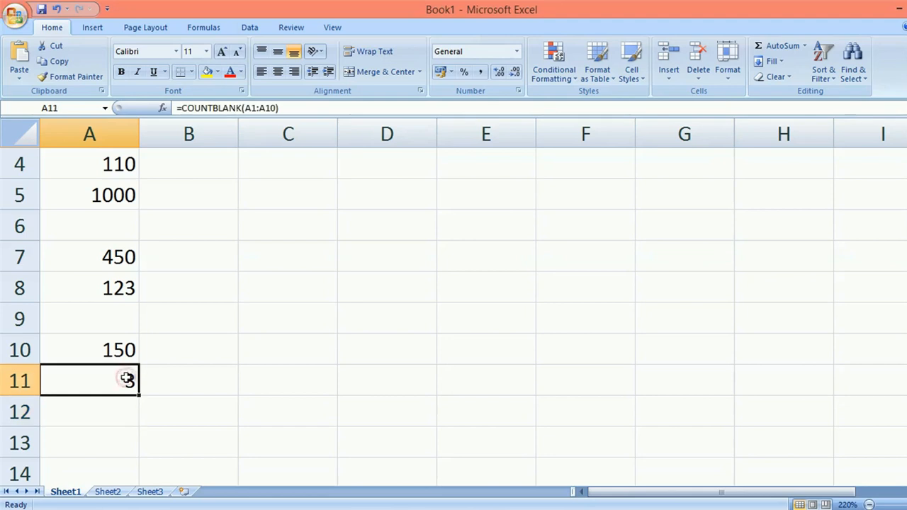
key(Delete)
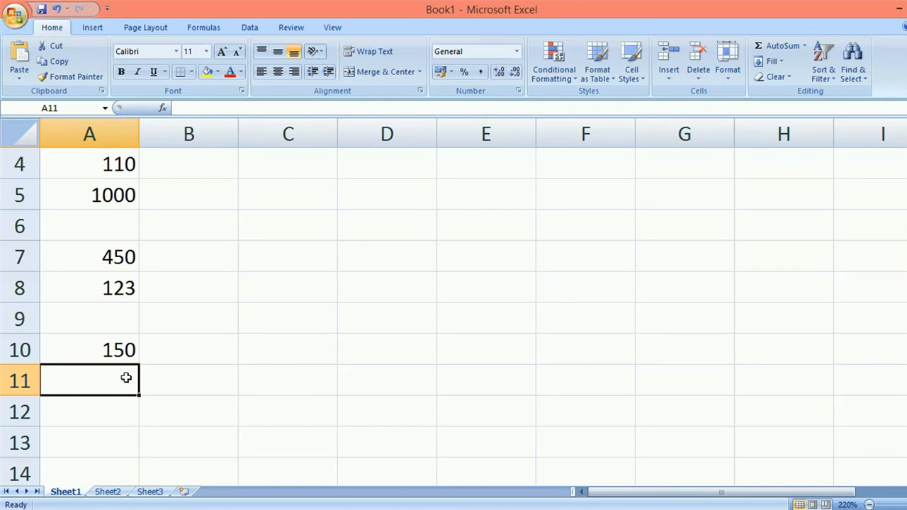
text(=c)
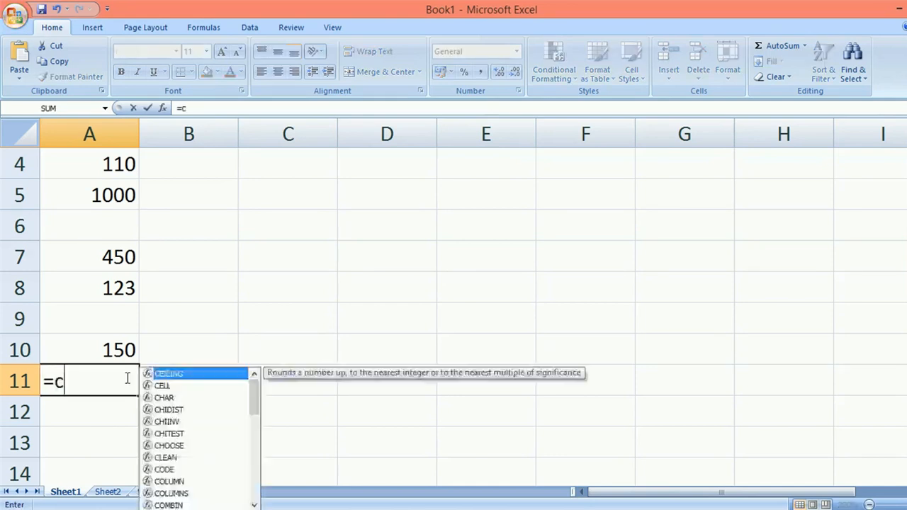
text(ountif)
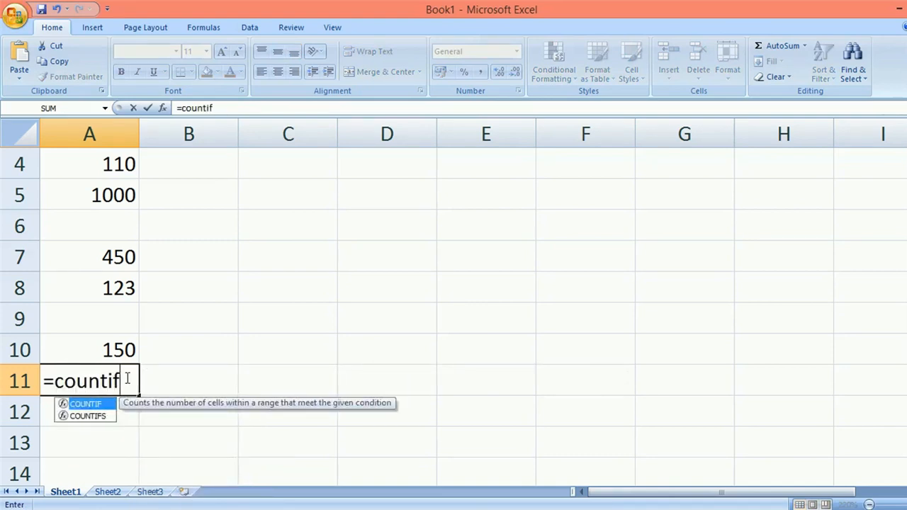
text((a1:a)
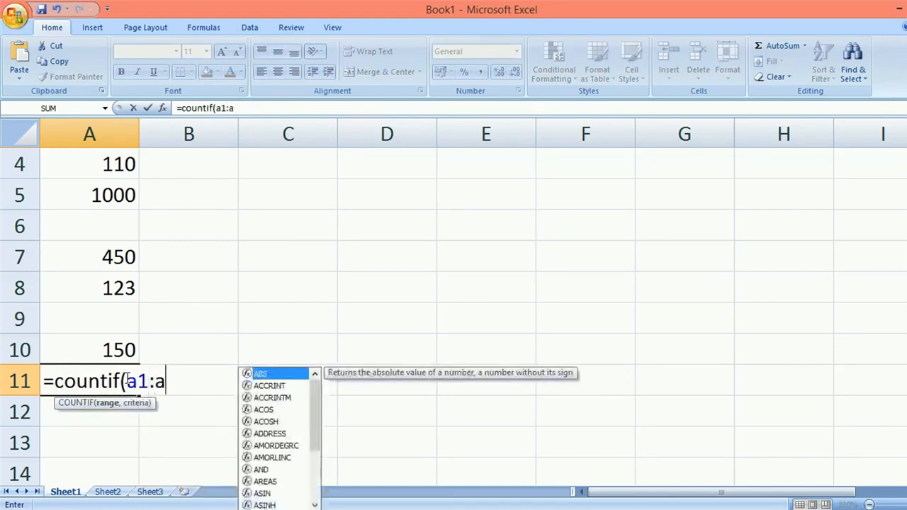
text(10,>=)
key(BackSpace)
key(BackSpace)
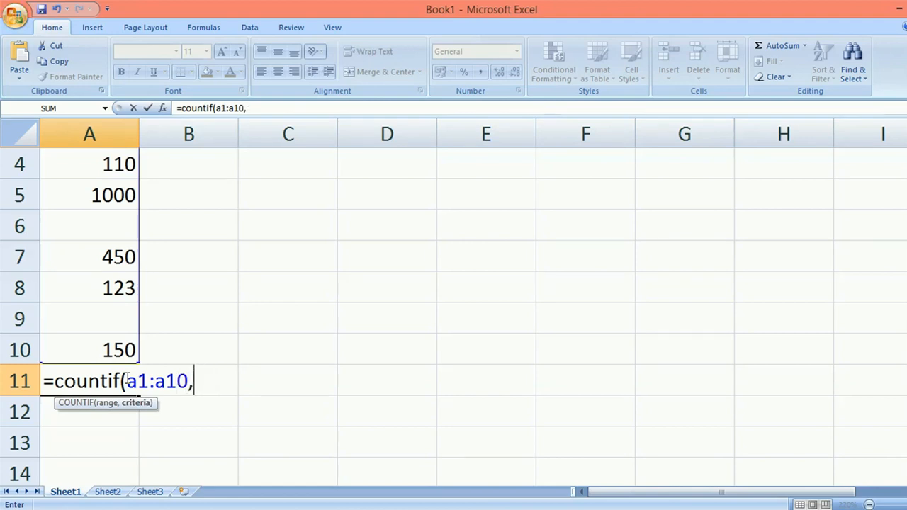
text(@)
key(BackSpace)
text(")
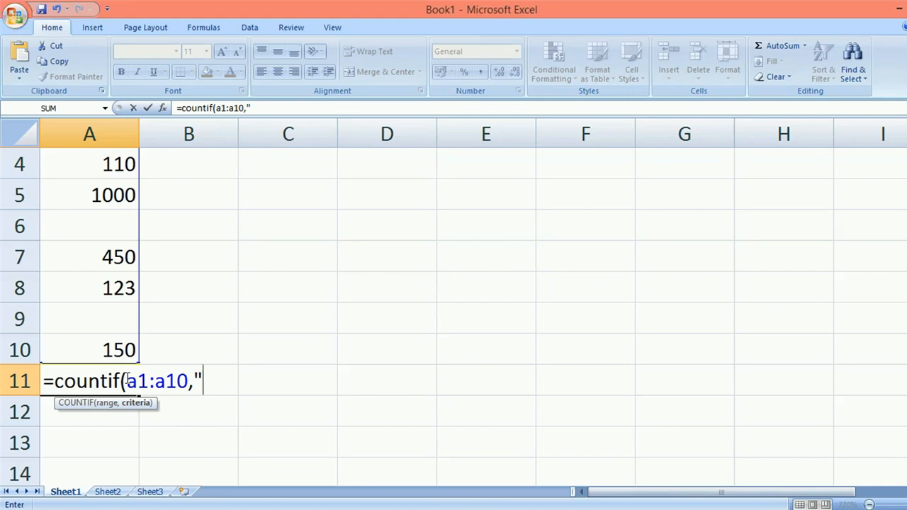
text(>=100")
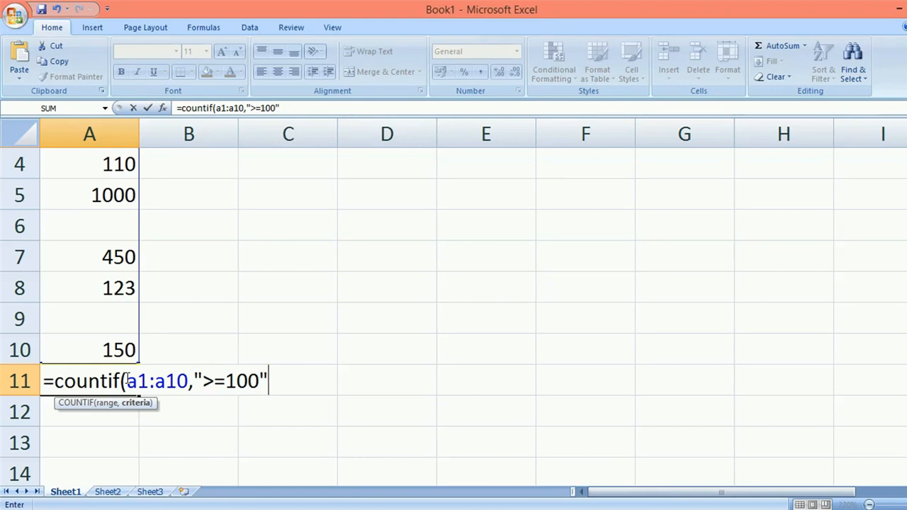
key(Return)
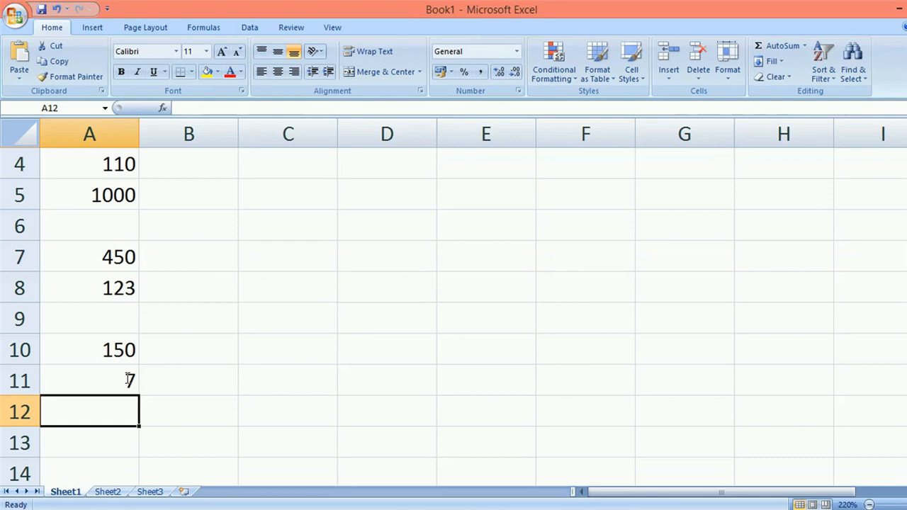
Enter a second COUNTIF formula in cell A12 as =countif(a1:a10,",=100")
text(=)
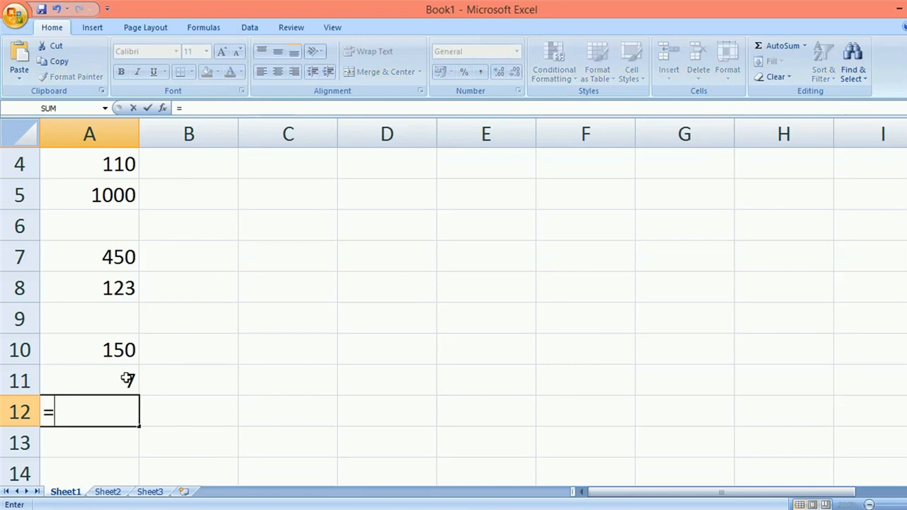
text(count)
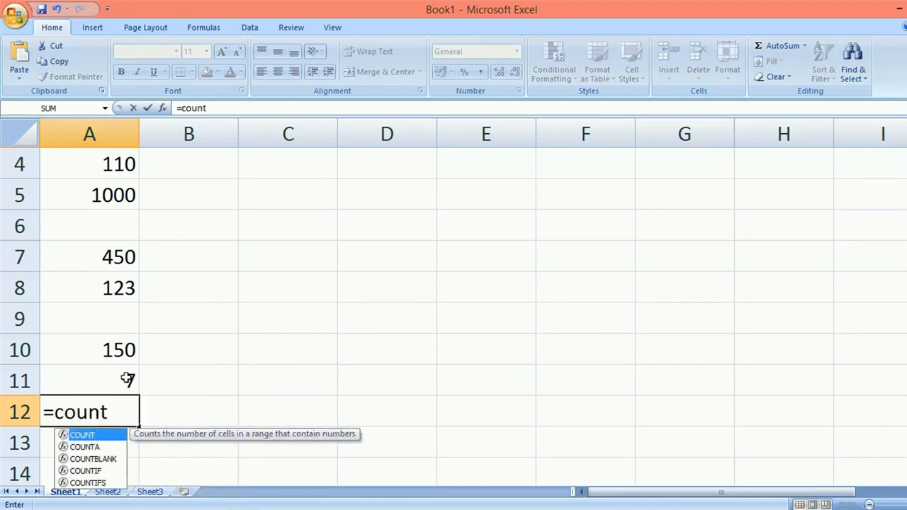
text(if)
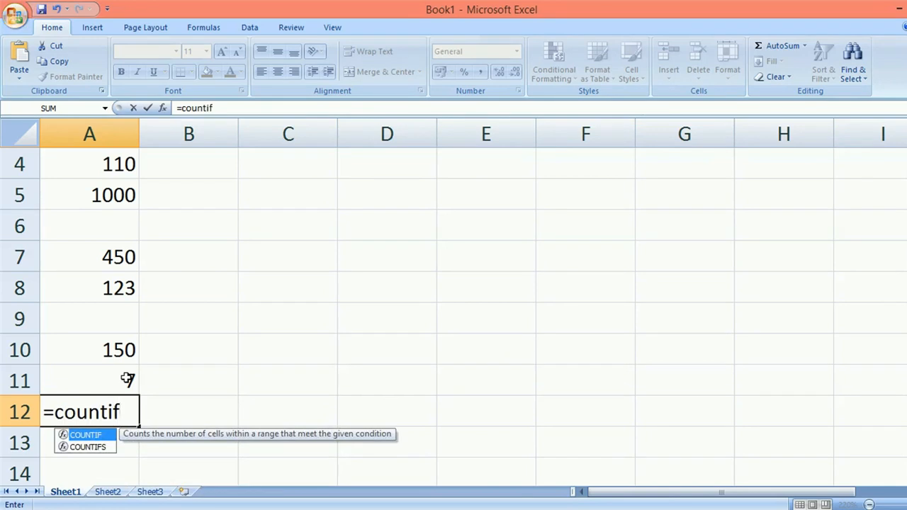
text((a1:a10)
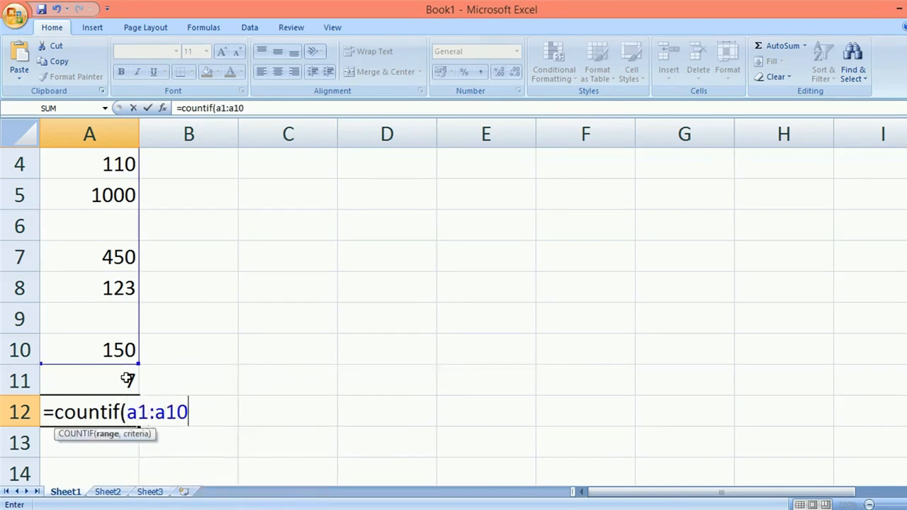
text(,")
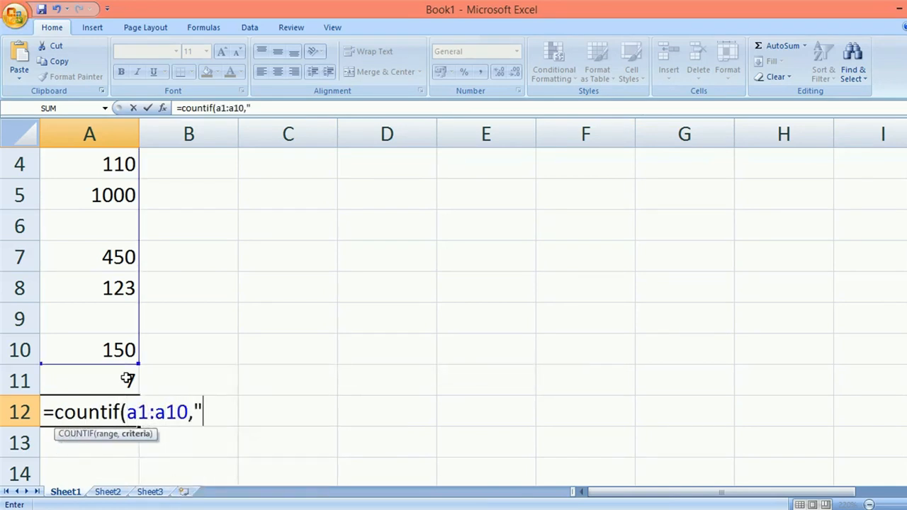
text(",=1)
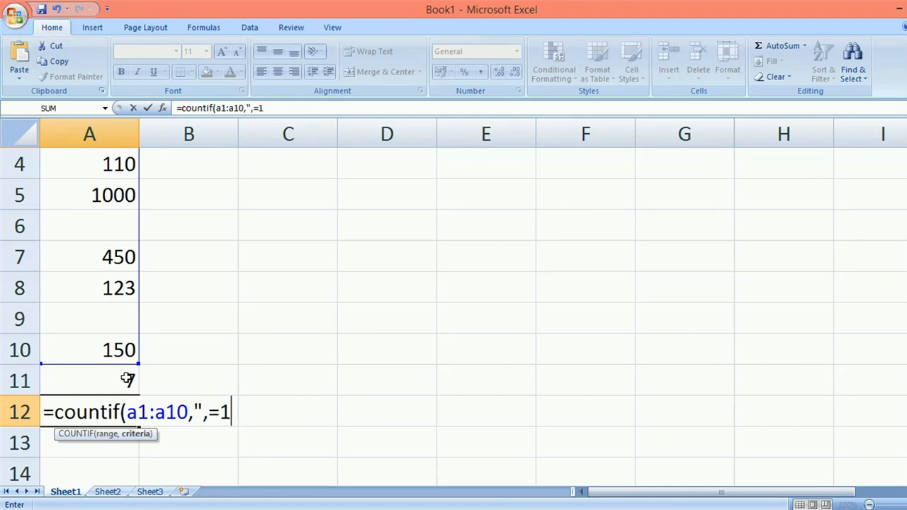
text(00"))
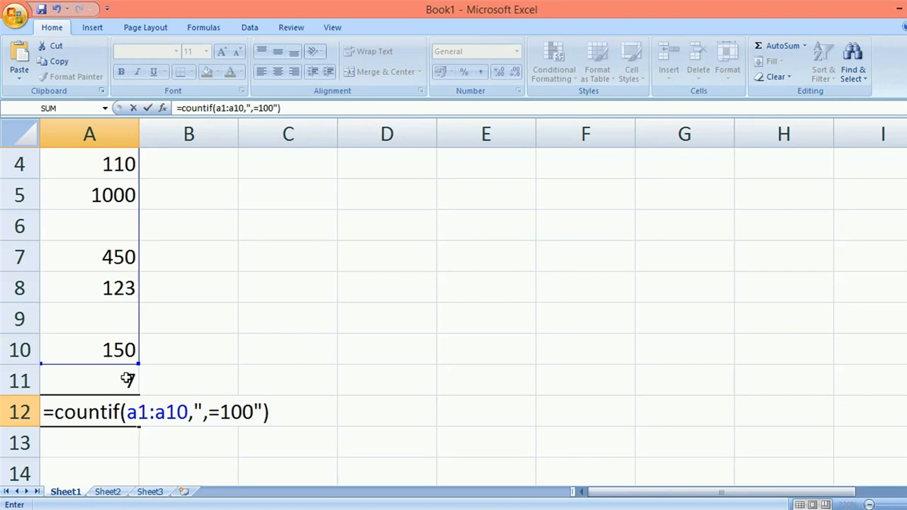
key(Return)
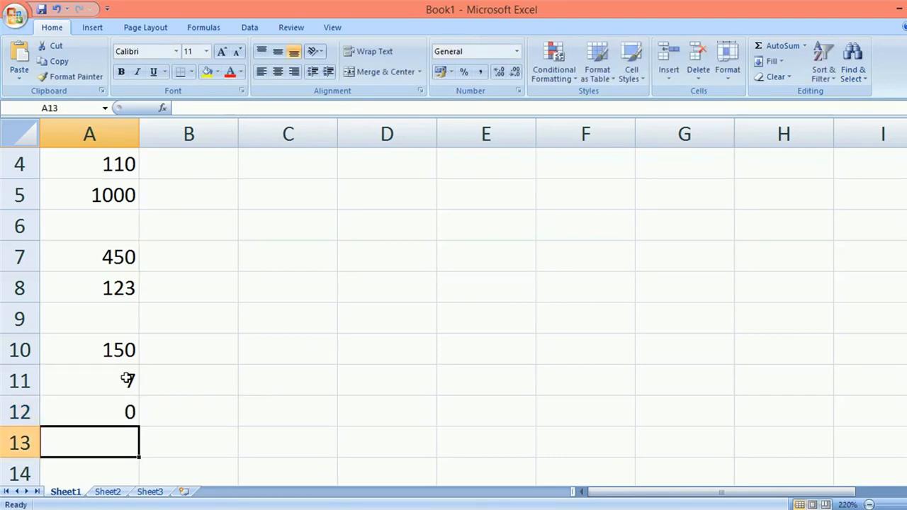
Correct the criterion of the COUNTIF formula in A12 to "<=100" so it counts values of at most 100
click(111, 416)
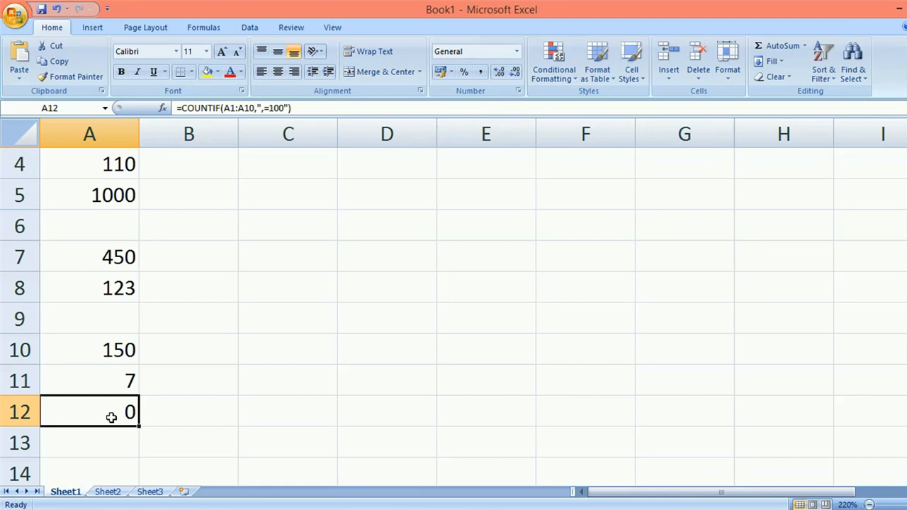
double_click(112, 417)
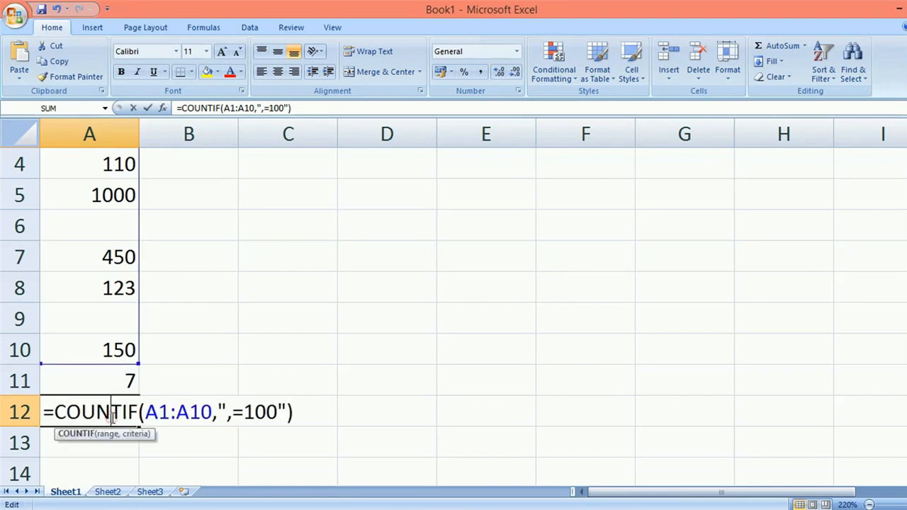
click(230, 415)
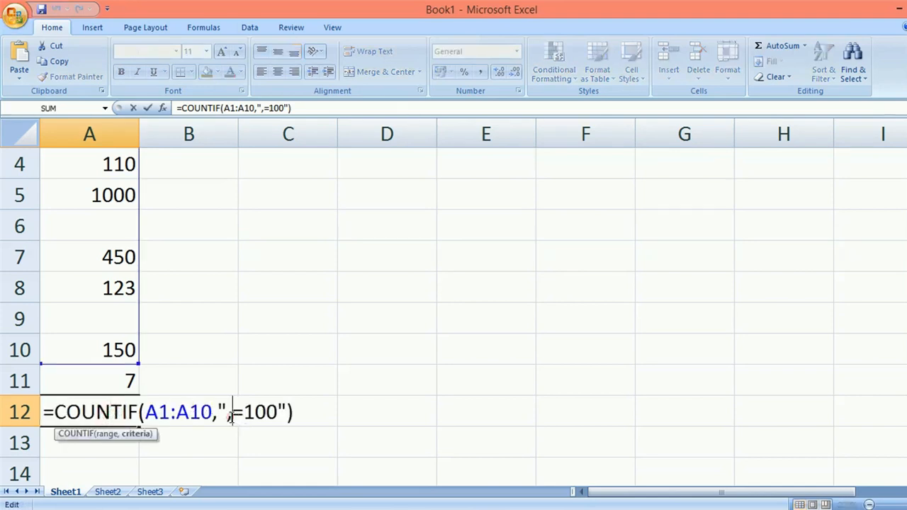
text(<)
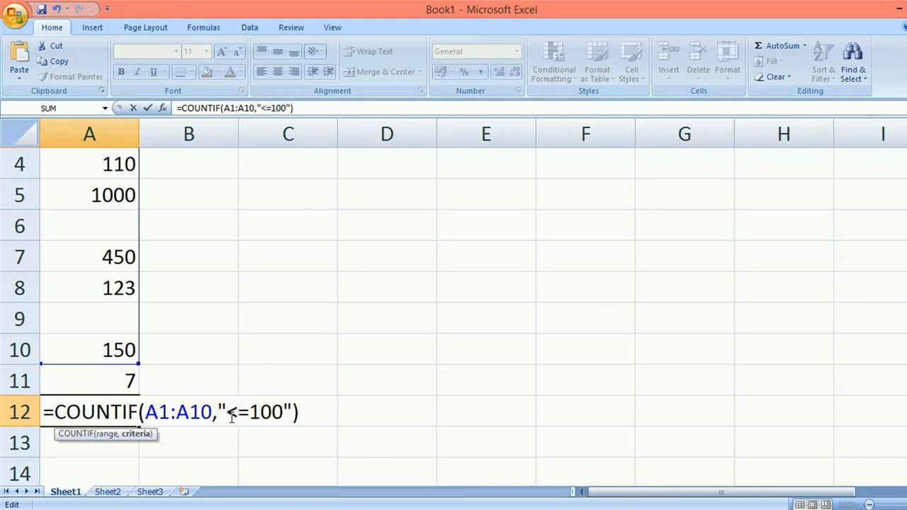
key(Return)
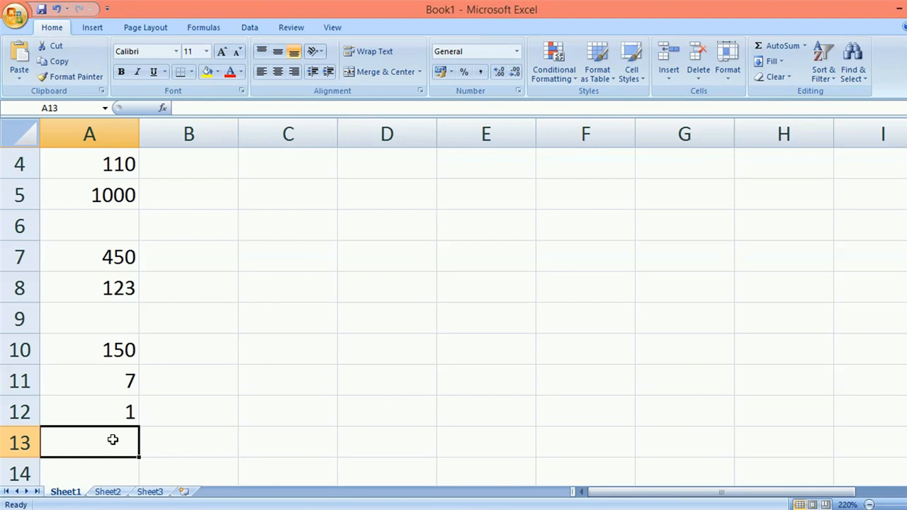
Clear both COUNTIF formulas from cells A11 and A12
click(125, 381)
key(Delete)
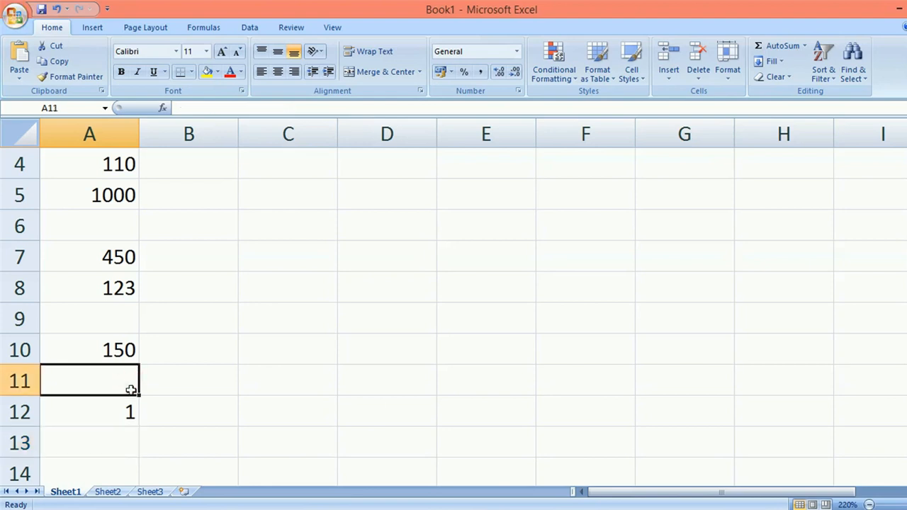
click(130, 407)
key(Delete)
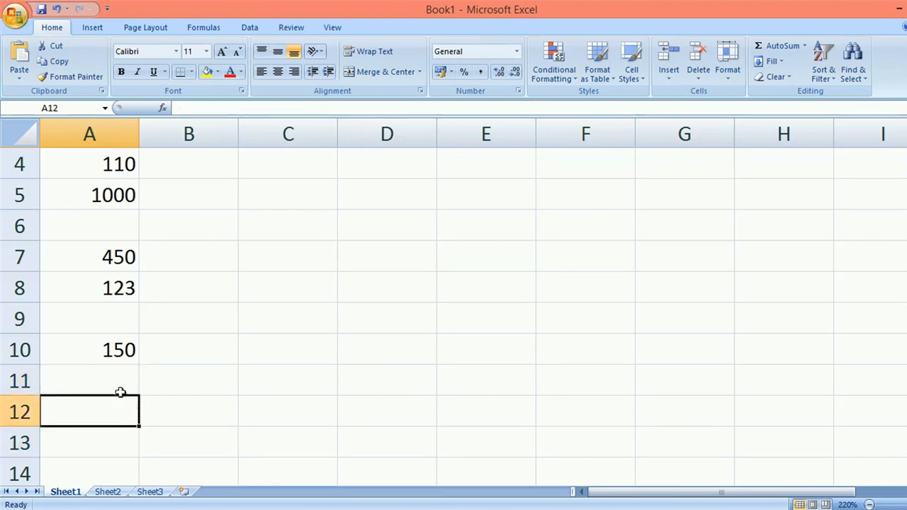
In cell A11, find the smallest value of the list with the formula =min(a1:a10)
click(121, 386)
text(=mi)
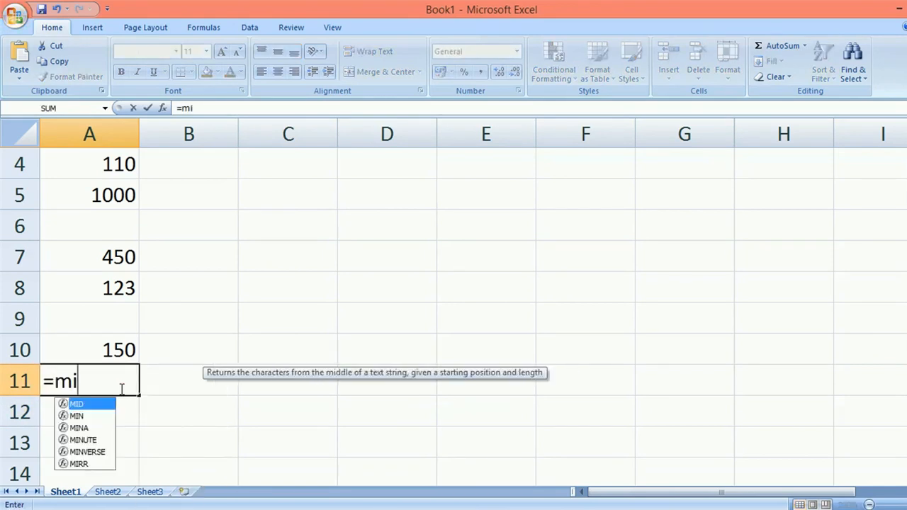
text(n(14)
key(BackSpace)
key(BackSpace)
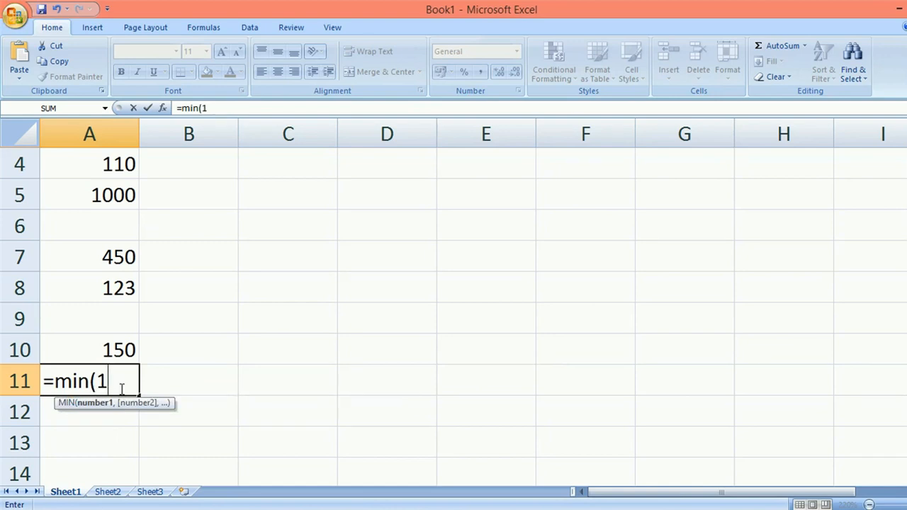
text(a1:a10)
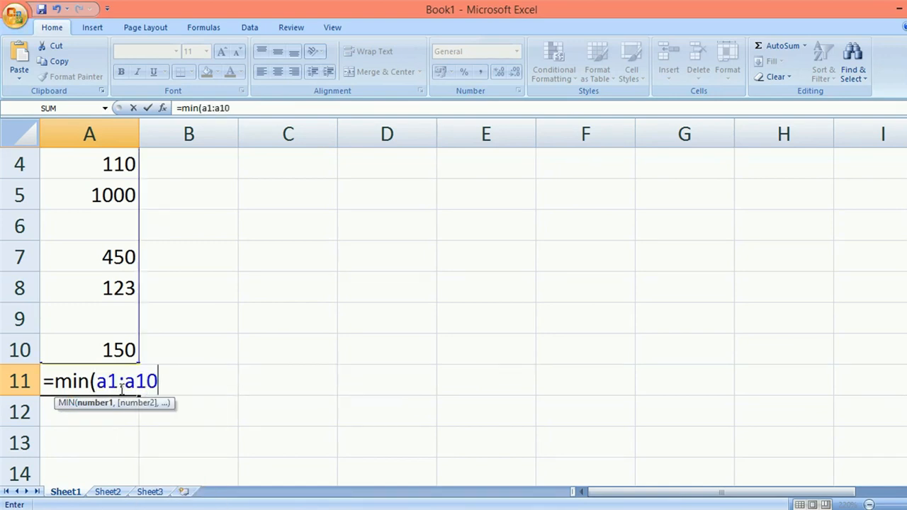
key(Return)
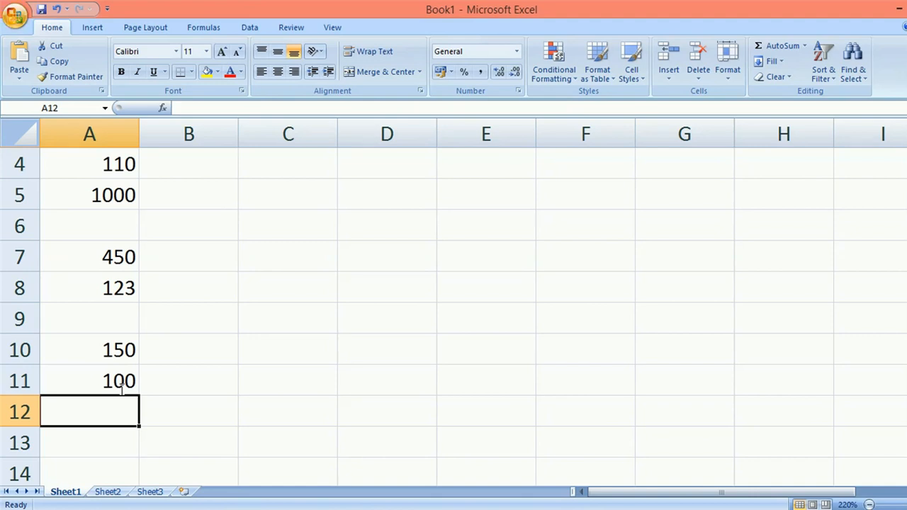
In cell A12, find the largest value of the list with the formula =max(a1:a10)
text(=m)
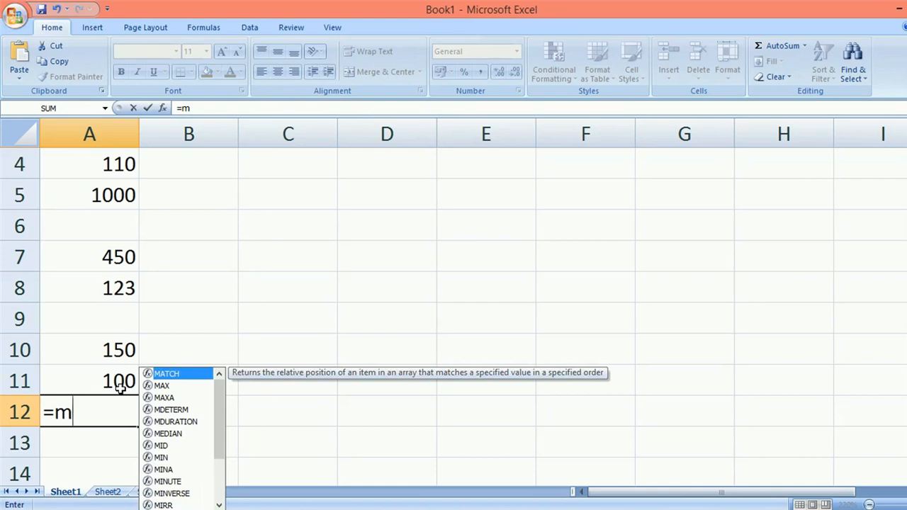
text(a)
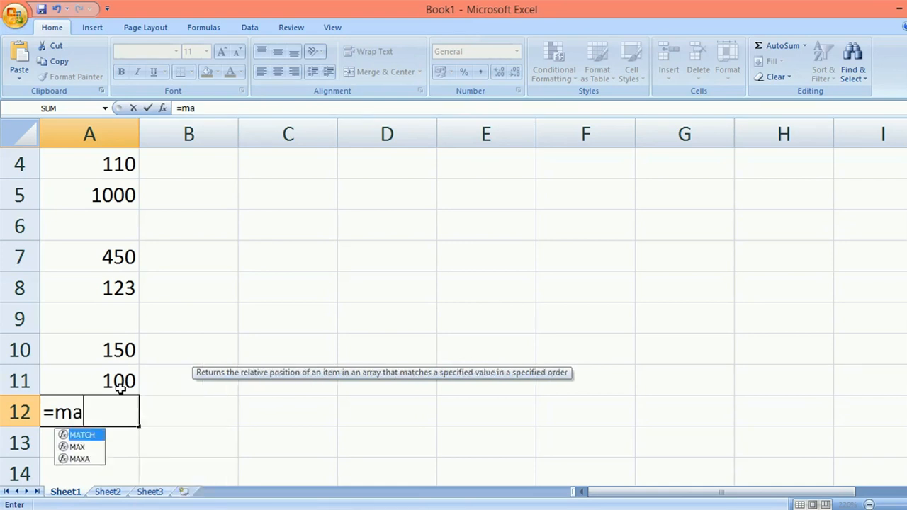
text(x()
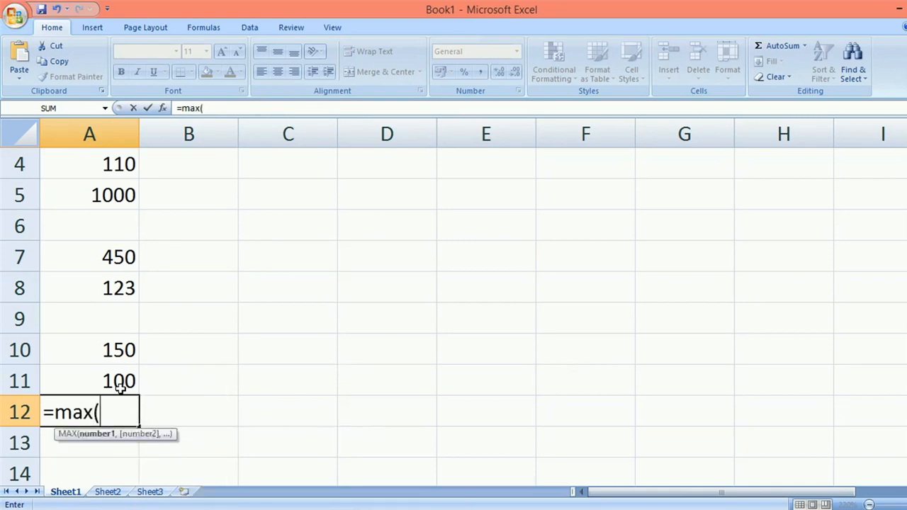
text(a1:a10)
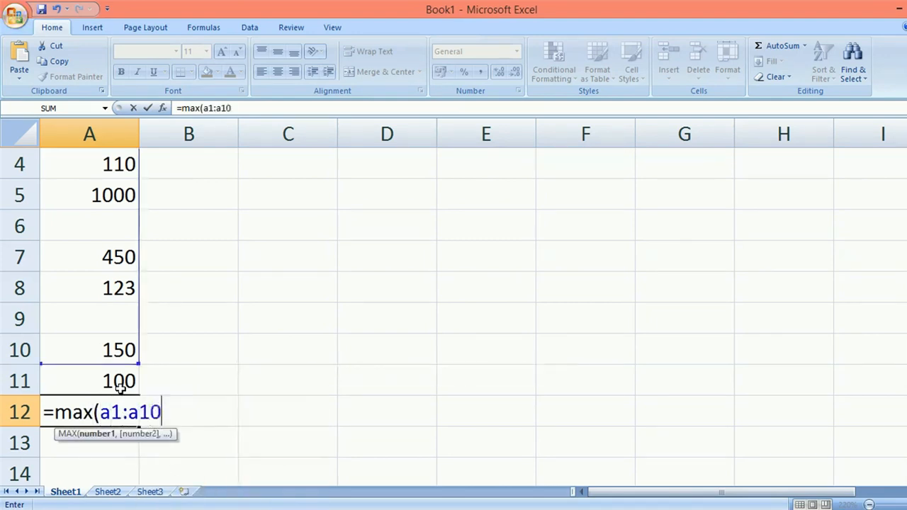
key(Return)
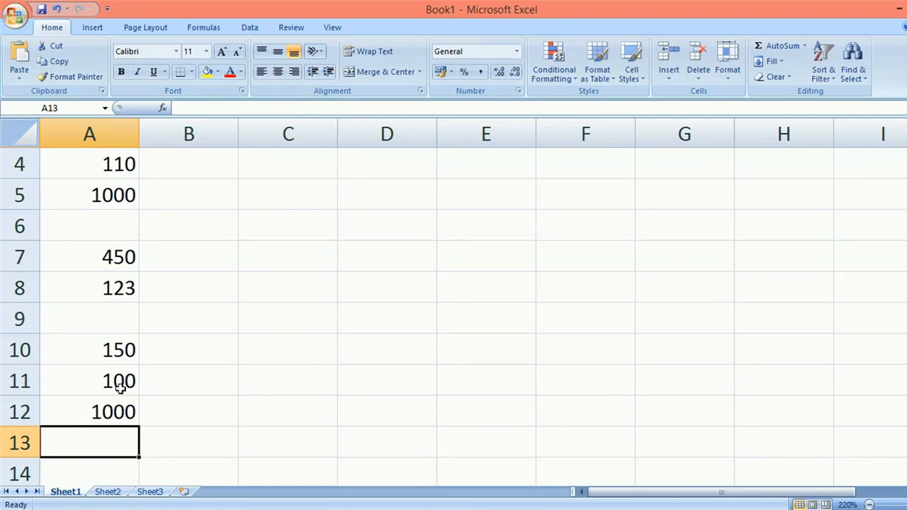
On the empty Sheet3, insert the current date in cell C2 with the formula =today()
click(114, 491)
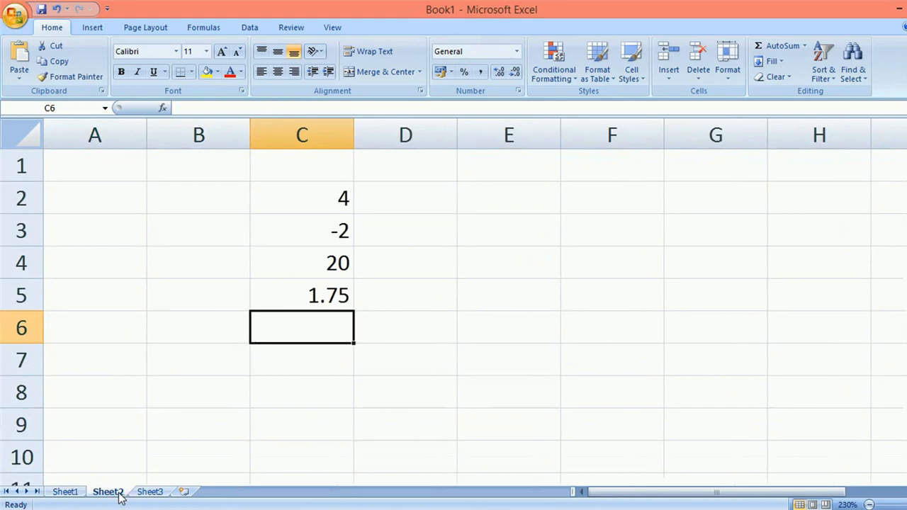
click(157, 492)
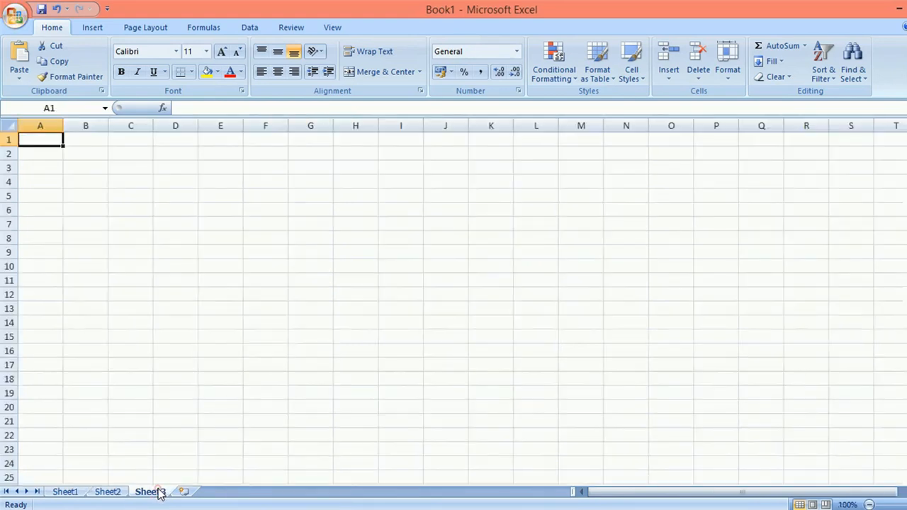
click(906, 505)
click(906, 505)
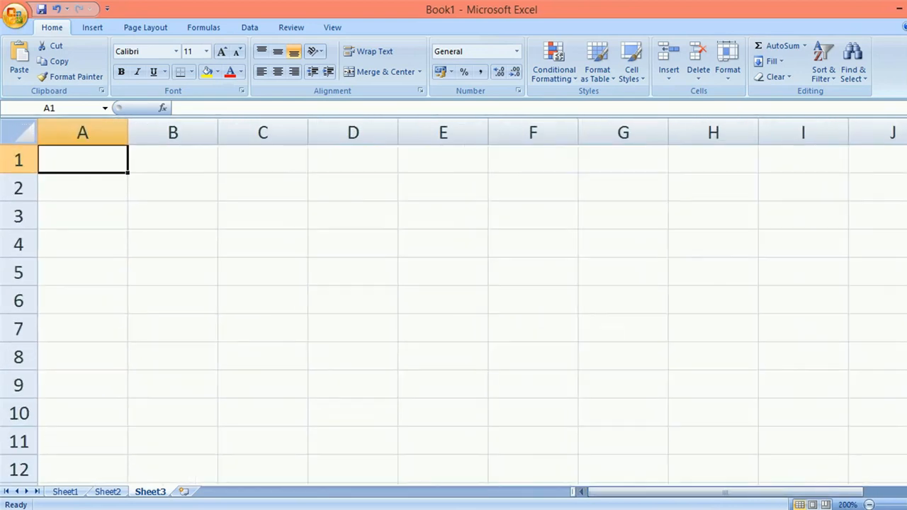
click(906, 504)
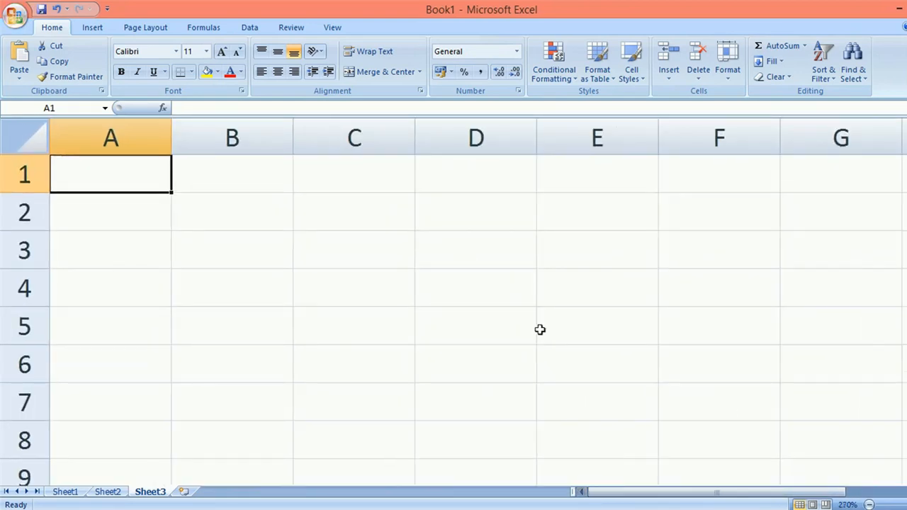
click(382, 225)
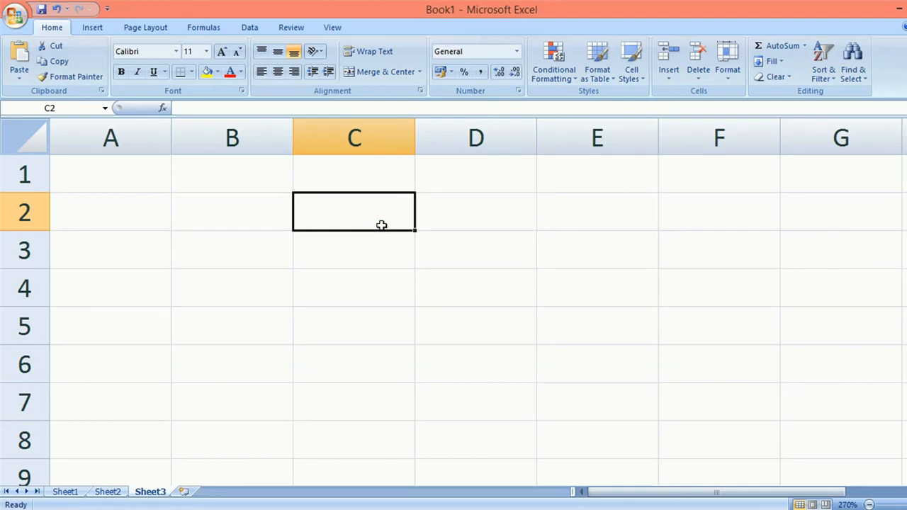
text(=)
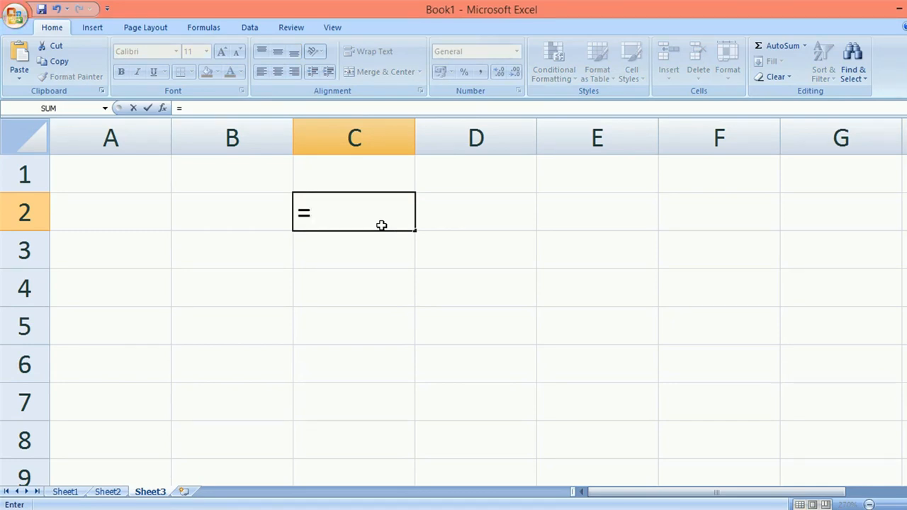
text(today())
key(Return)
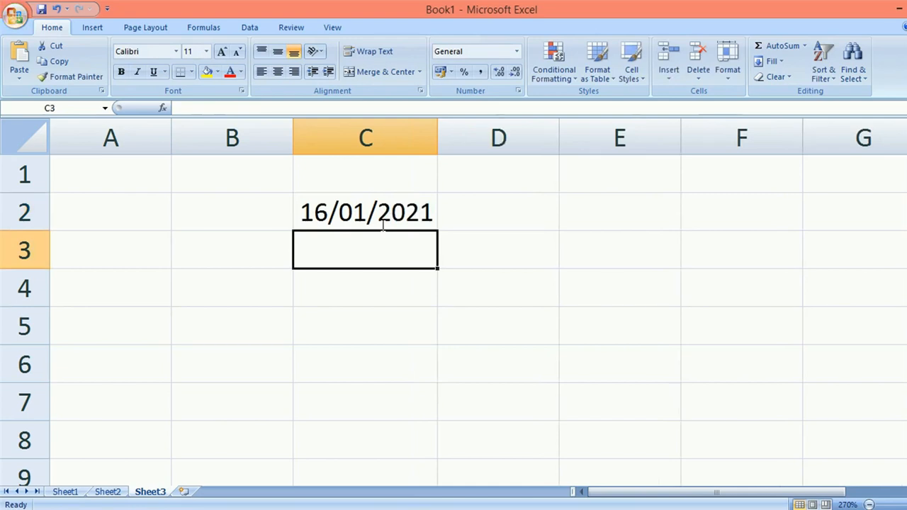
In cell C4 of Sheet3, insert the current date and time with the formula =now()
key(Return)
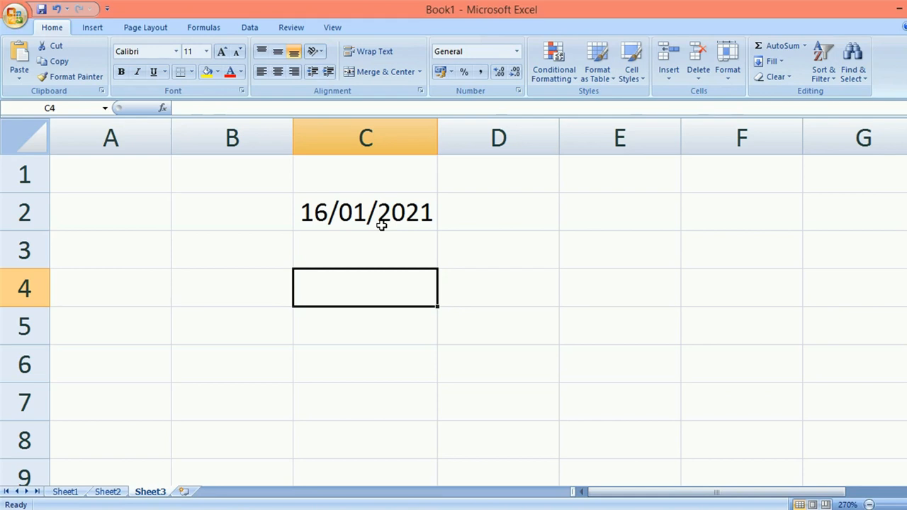
text(=no)
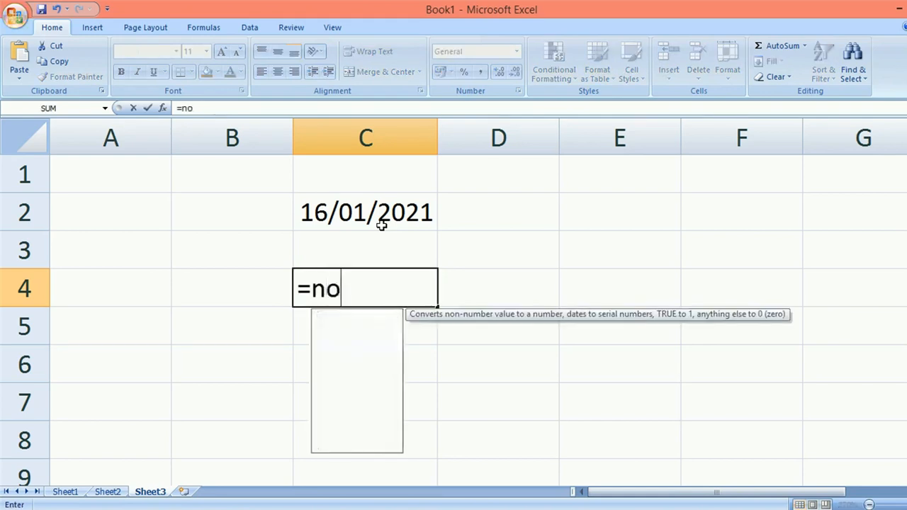
text(w())
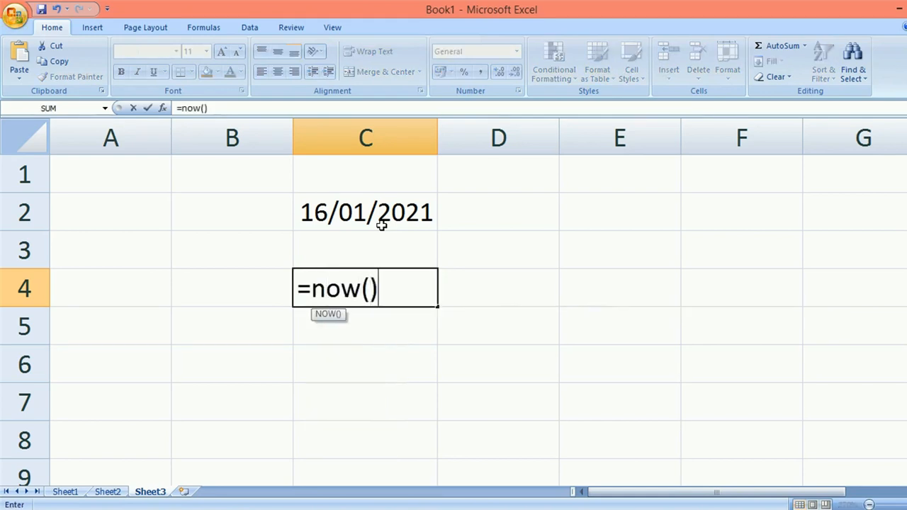
key(Return)
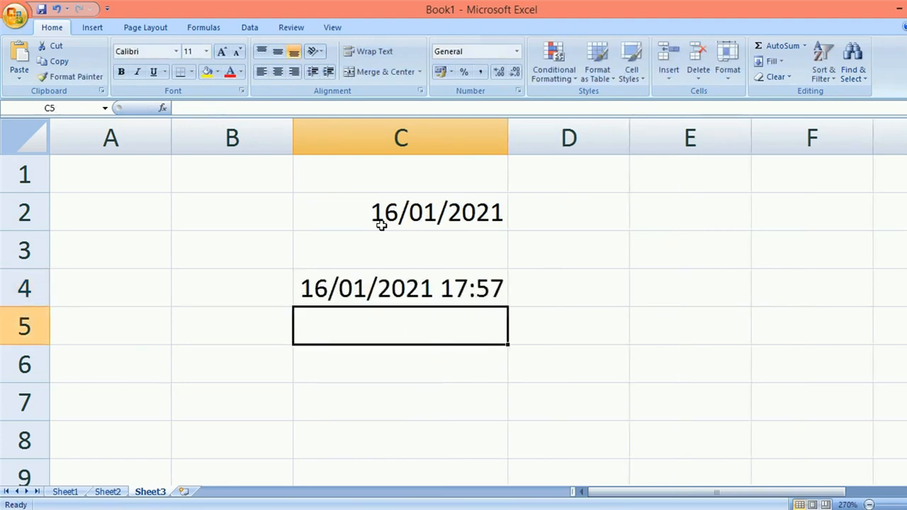